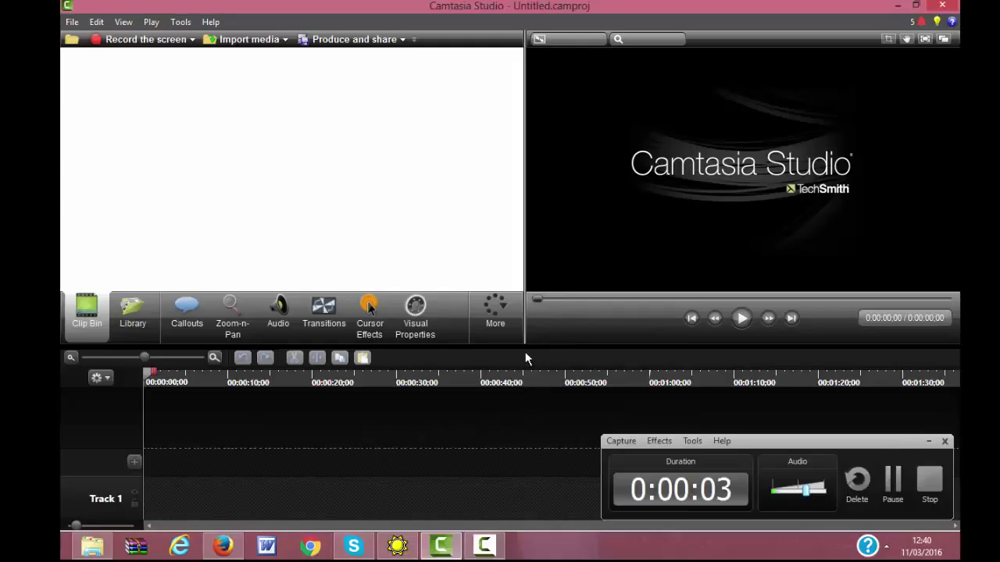
Minimize the recorder window and add two more tracks to the timeline.
click(926, 442)
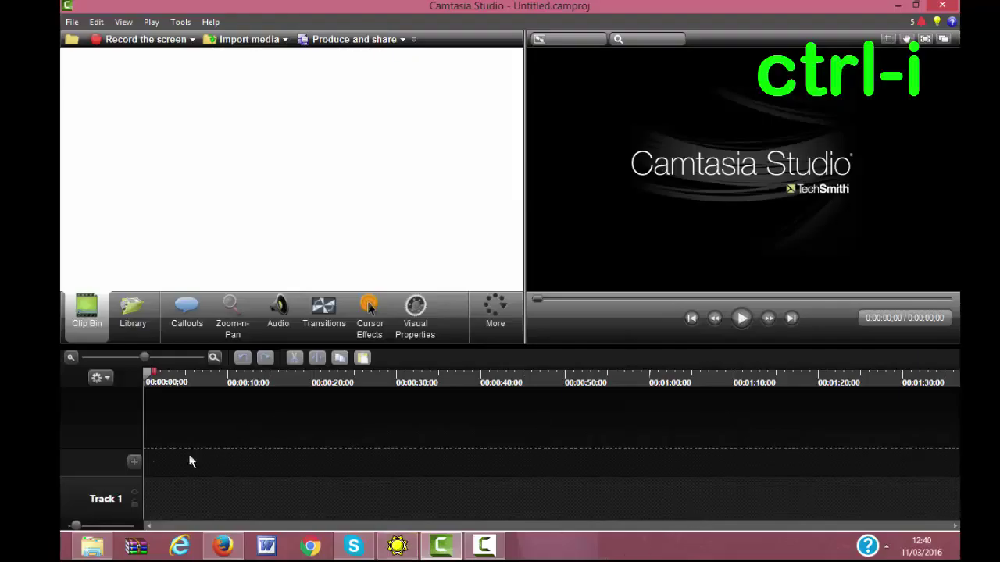
click(135, 463)
click(132, 420)
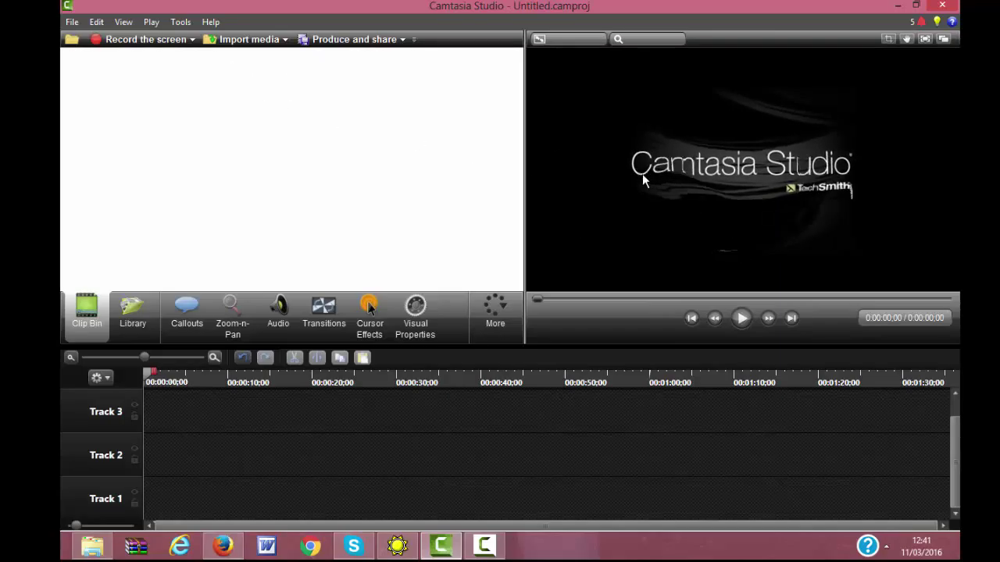
Import the video game dev TYCOON 2# from the game dev tycoon folder into the project media.
click(72, 21)
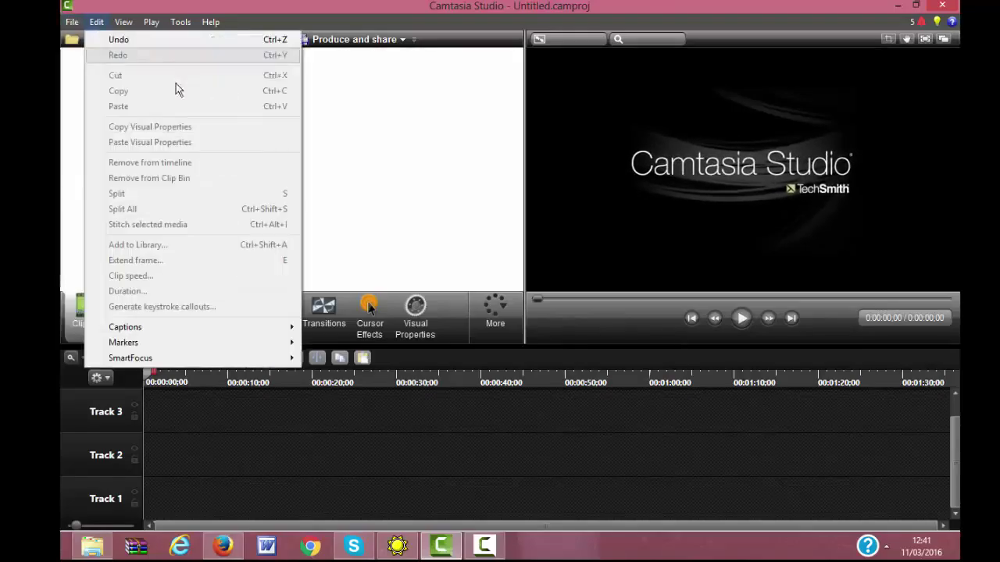
click(457, 172)
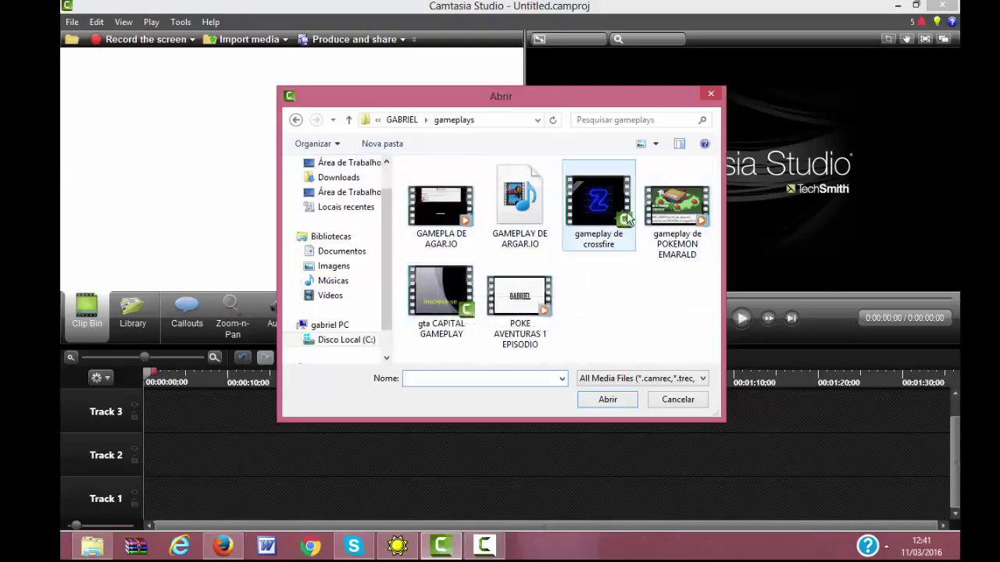
click(401, 120)
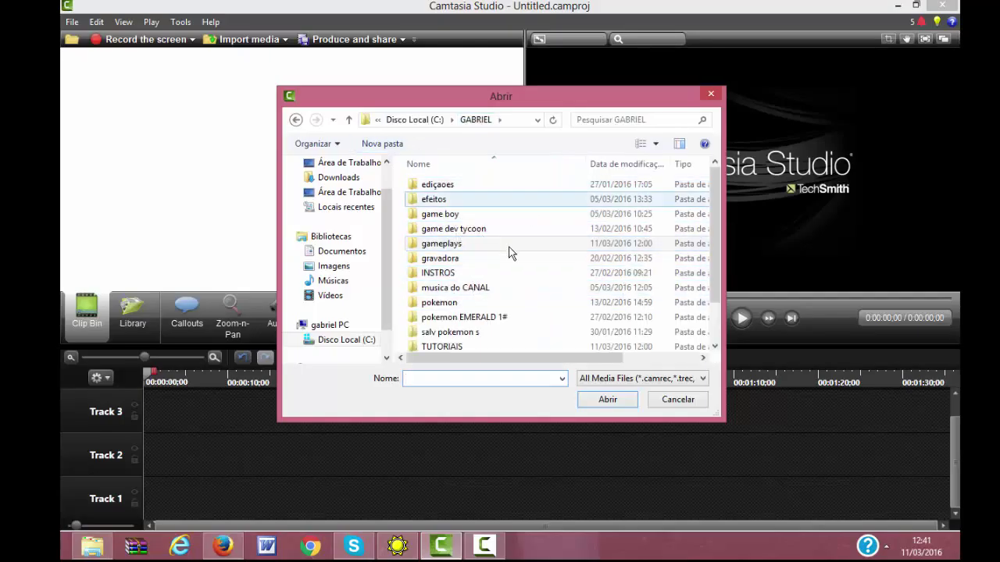
click(474, 231)
key(Return)
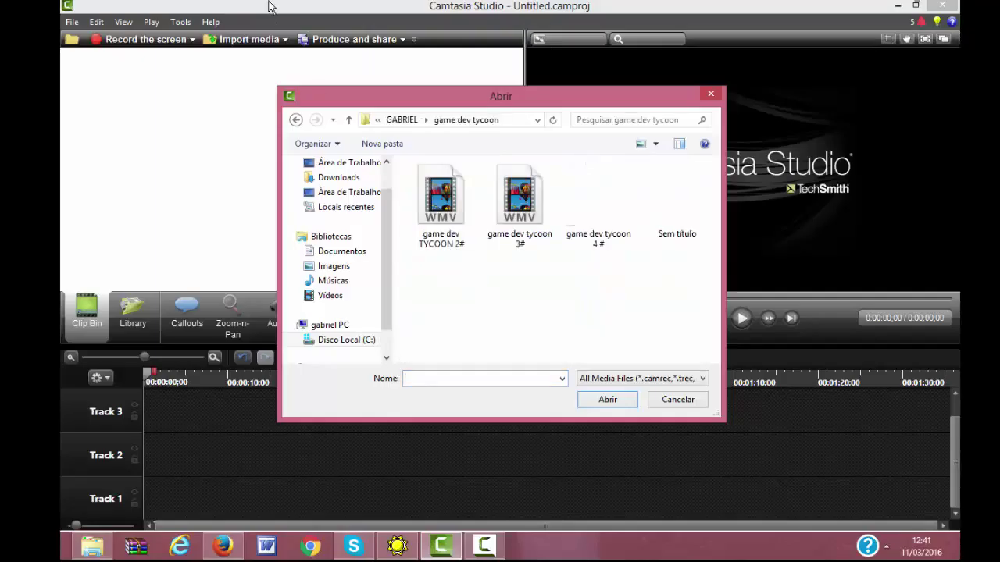
click(690, 211)
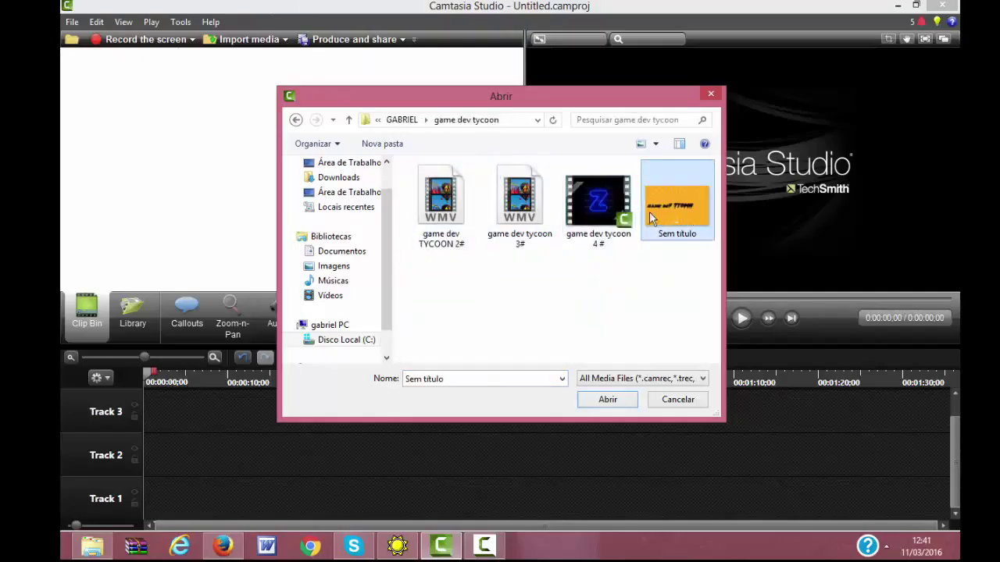
click(456, 208)
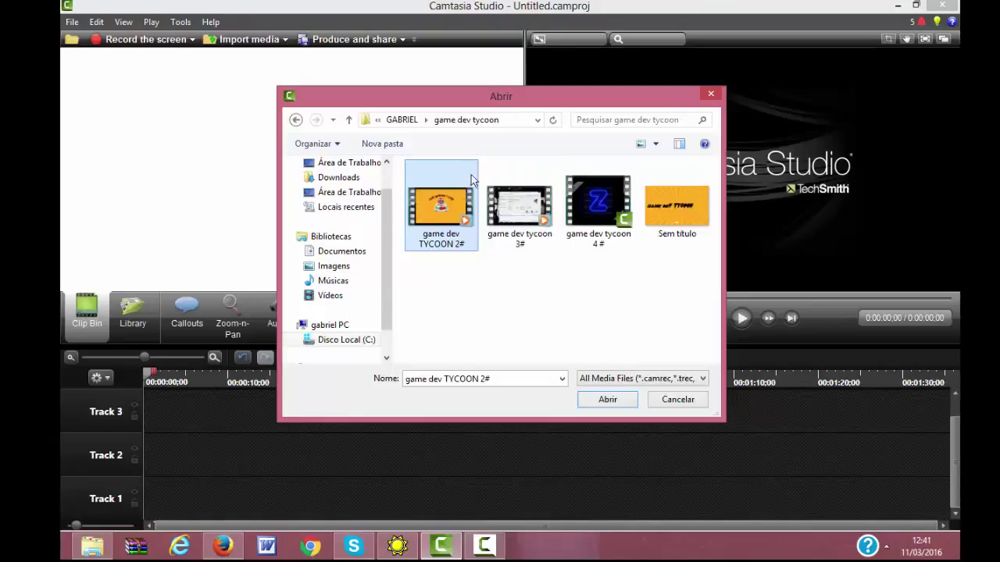
double_click(467, 181)
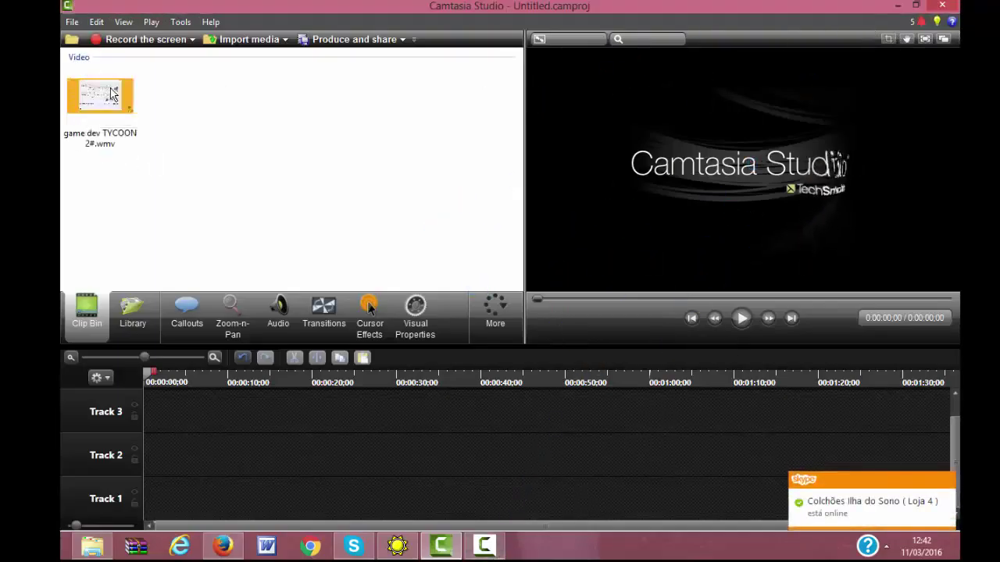
Place the imported game dev TYCOON 2# clip on Track 1 of the timeline.
drag(112, 93, 115, 117)
right_click(114, 118)
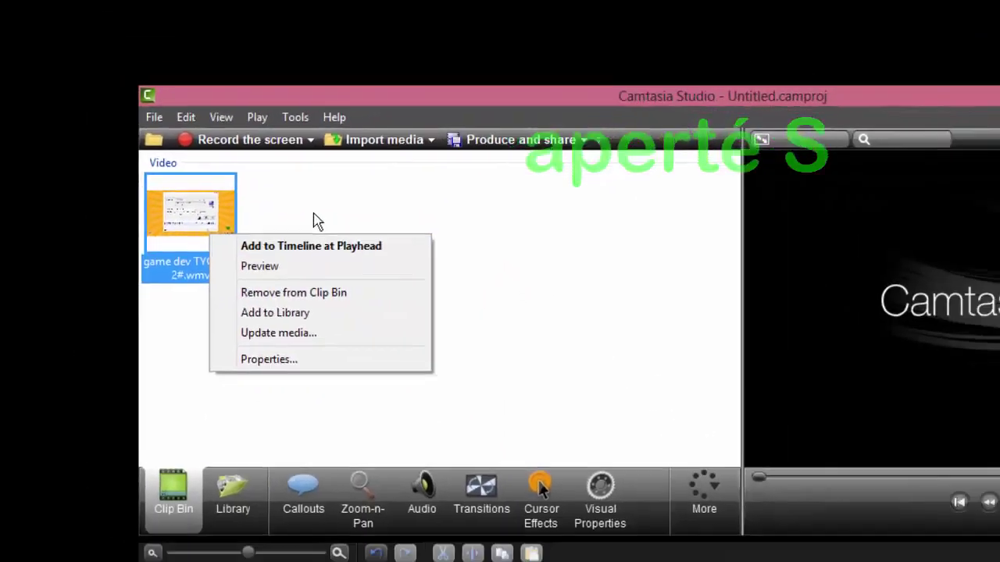
click(249, 290)
drag(164, 162, 227, 499)
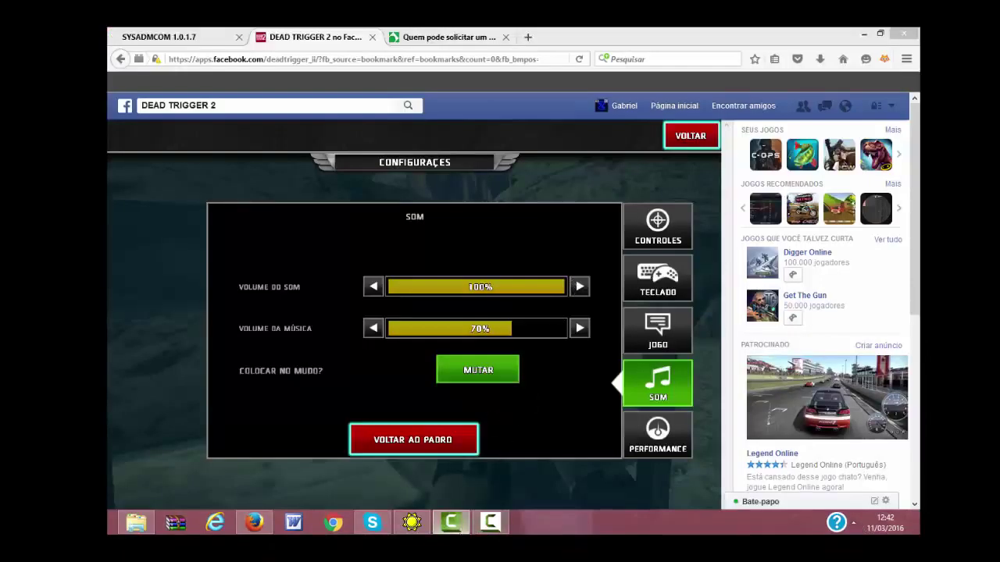
Minimize the other open windows, dismiss the video memory error and return to the Camtasia Studio project.
click(863, 34)
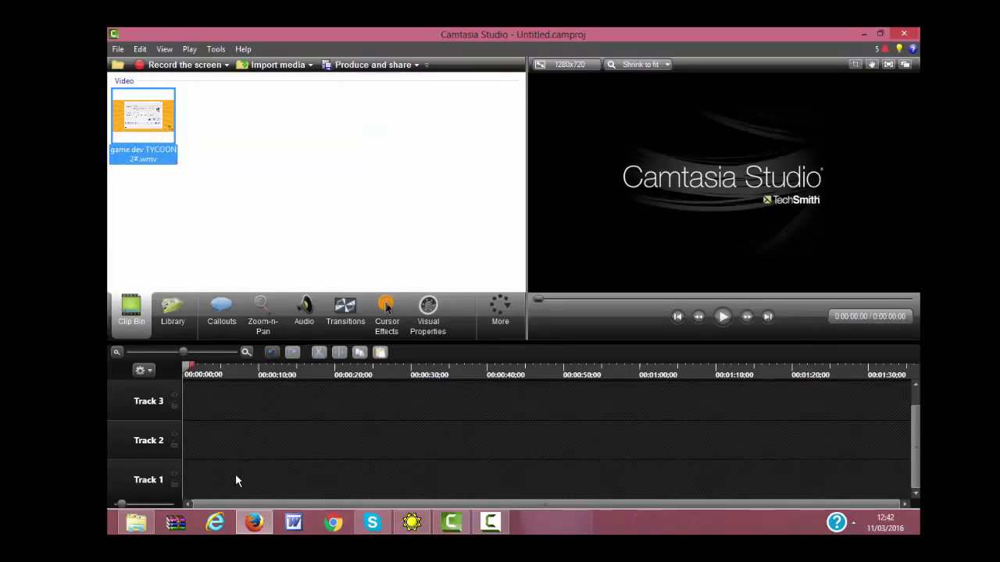
key(alt+Tab)
click(449, 522)
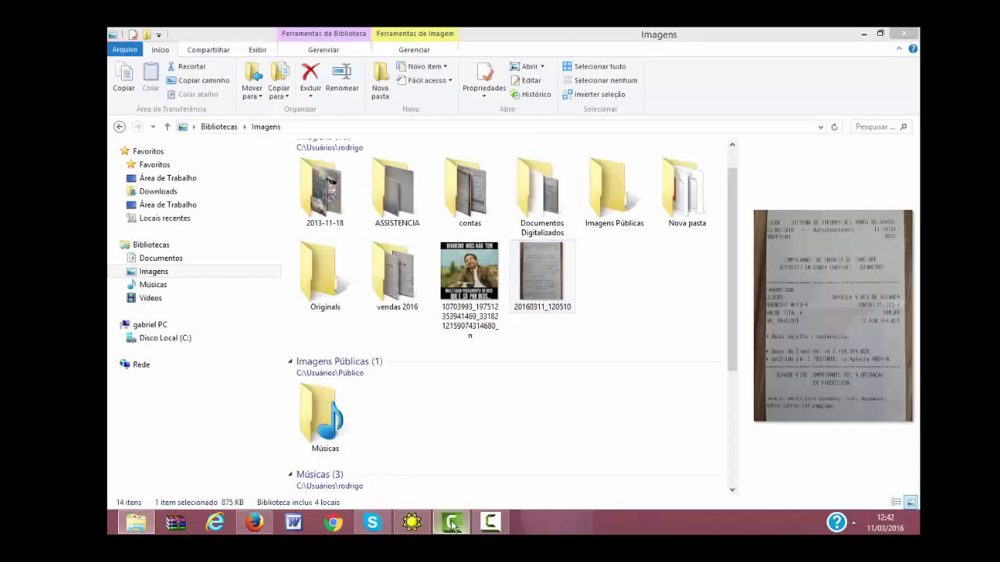
click(912, 32)
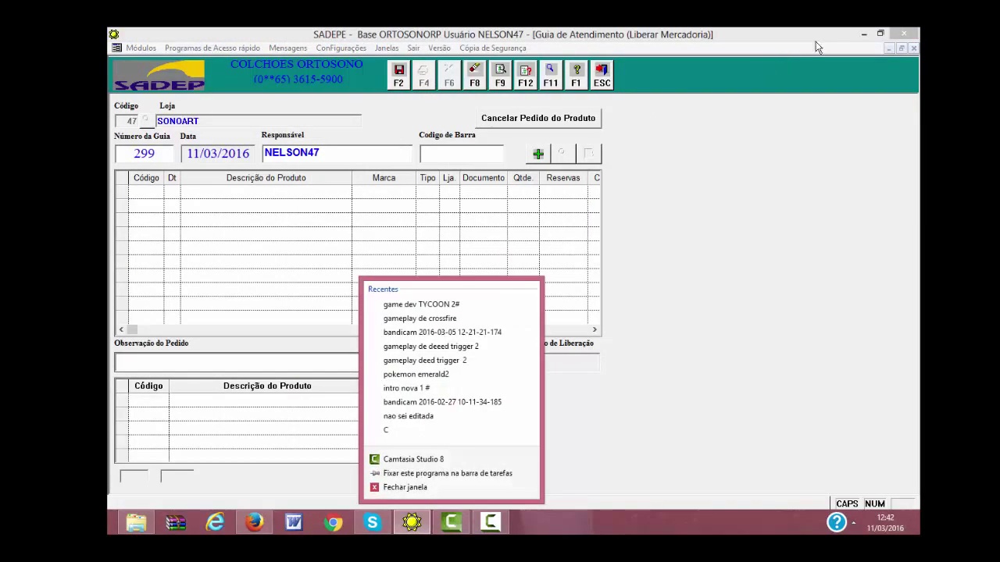
click(863, 32)
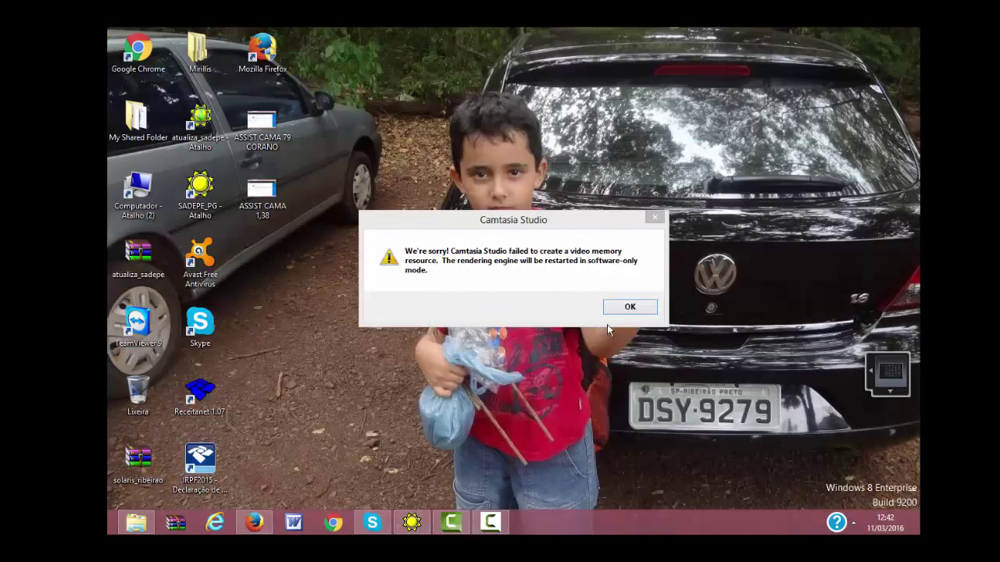
click(629, 312)
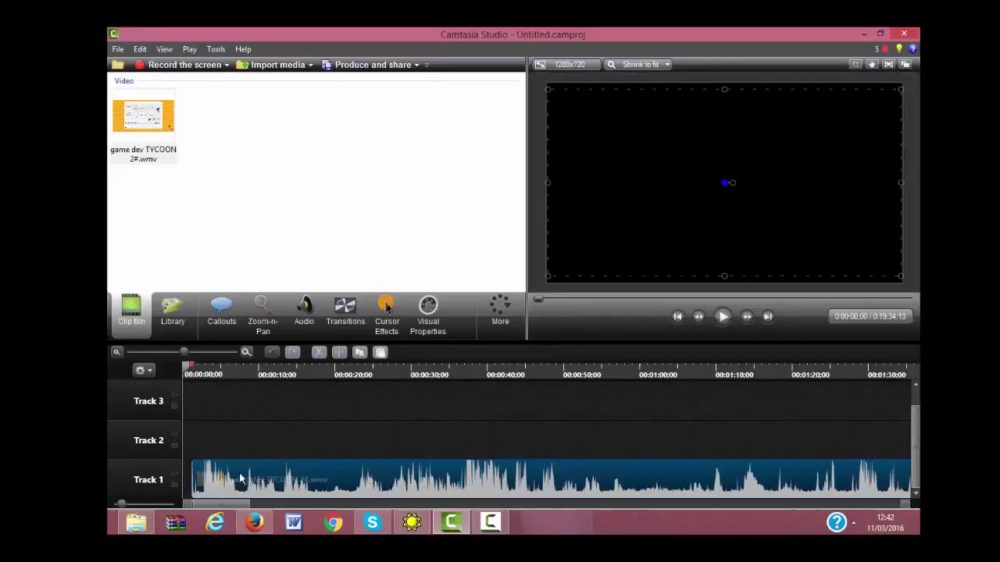
Align the clip with the start of Track 1 and split it at 0:00:13;22.
drag(209, 478, 200, 478)
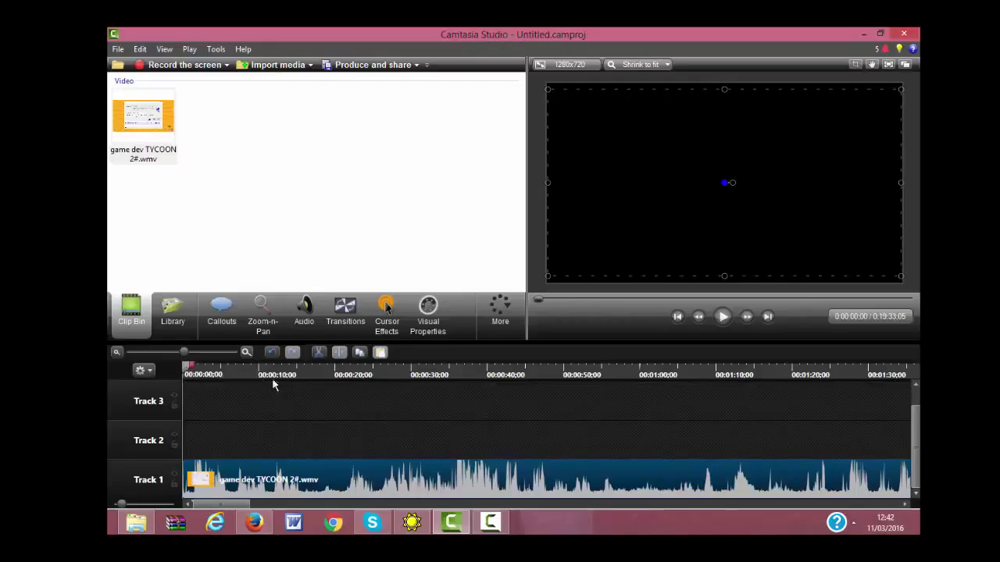
drag(272, 378, 290, 388)
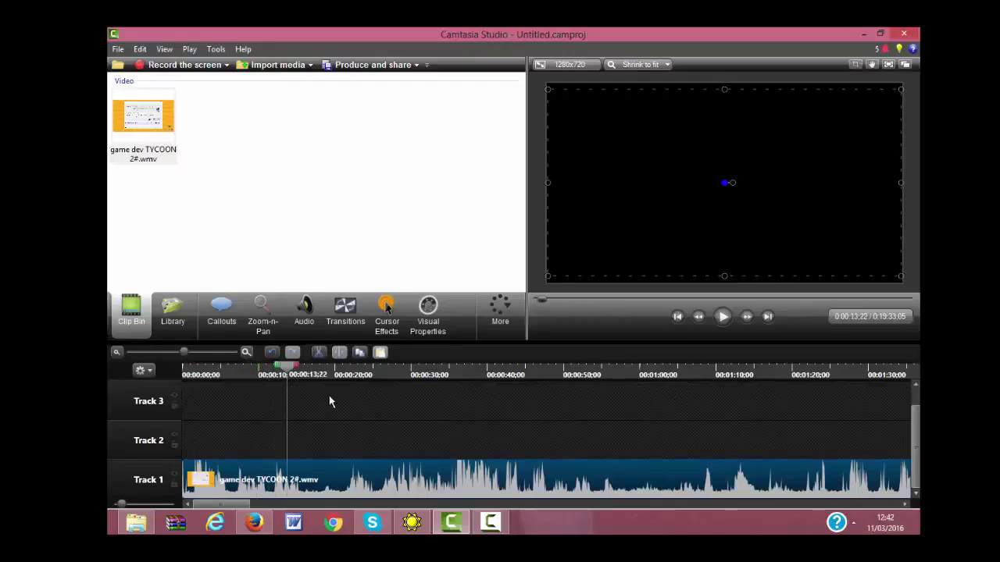
key(s)
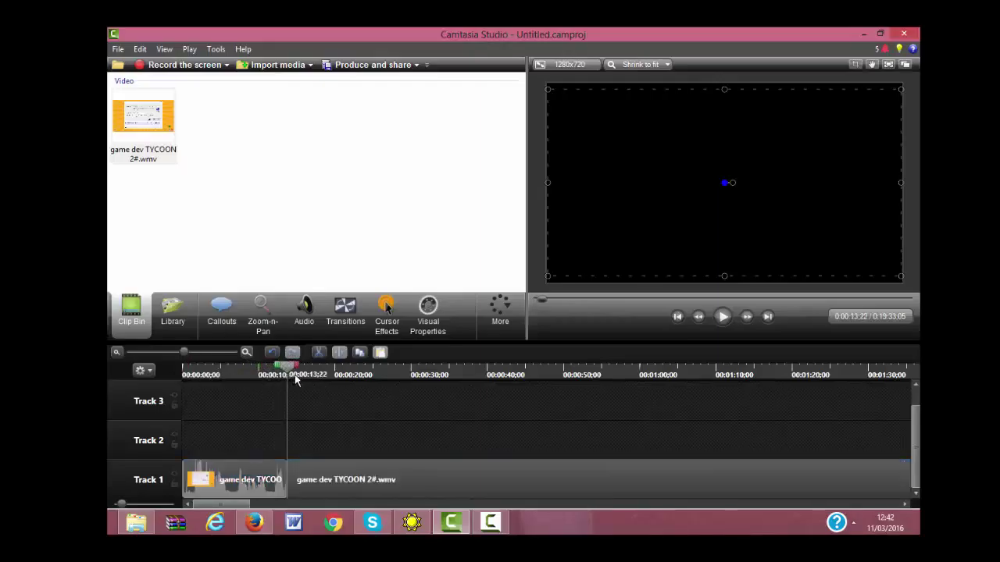
Split the second part of the clip on Track 1 at 0:00:38;11.
drag(298, 420, 389, 416)
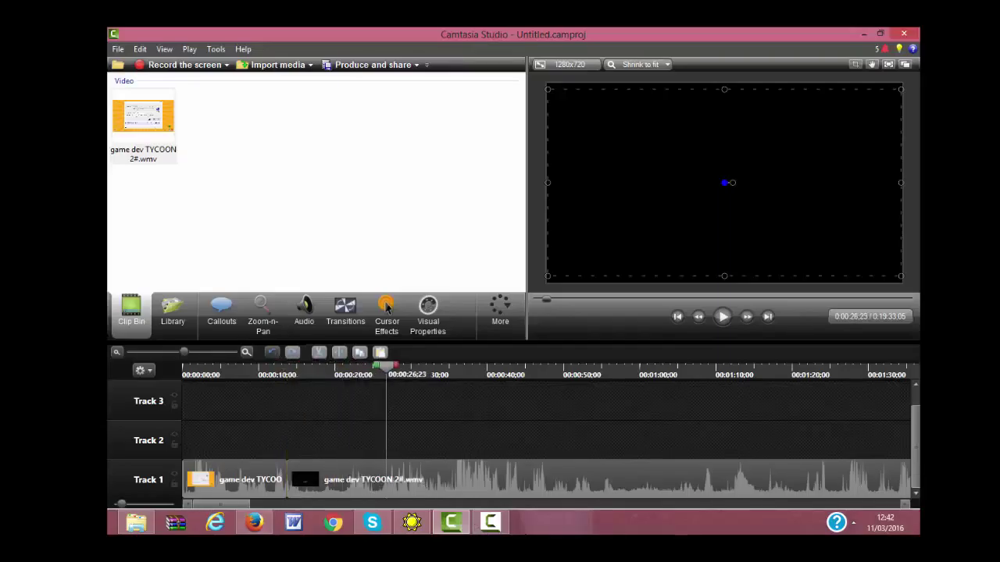
click(490, 522)
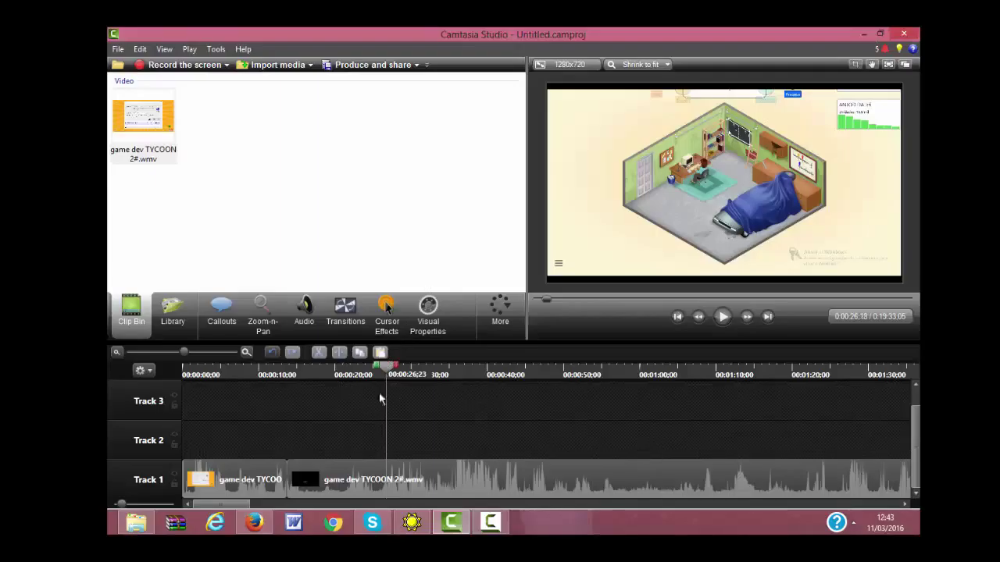
click(412, 403)
click(559, 399)
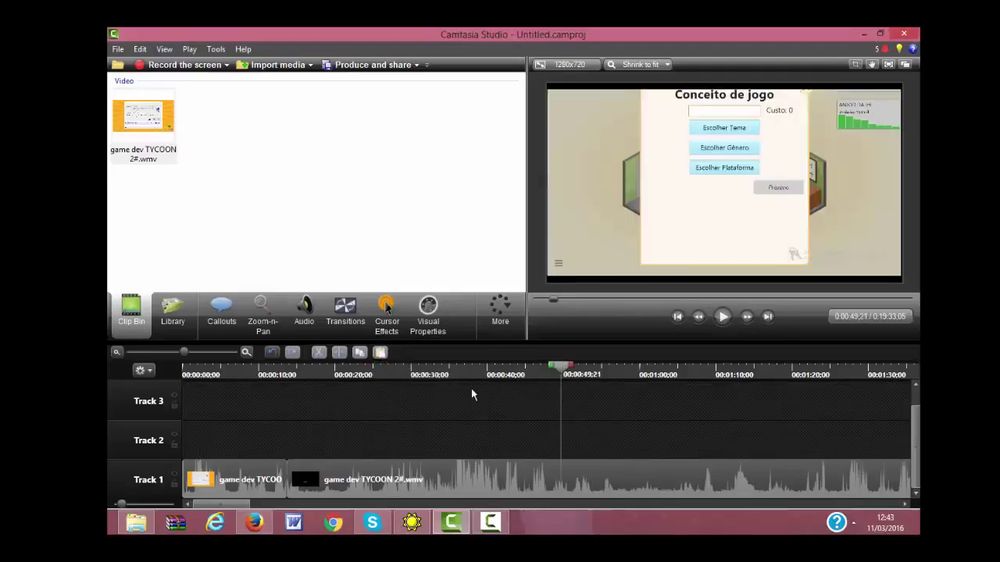
click(473, 395)
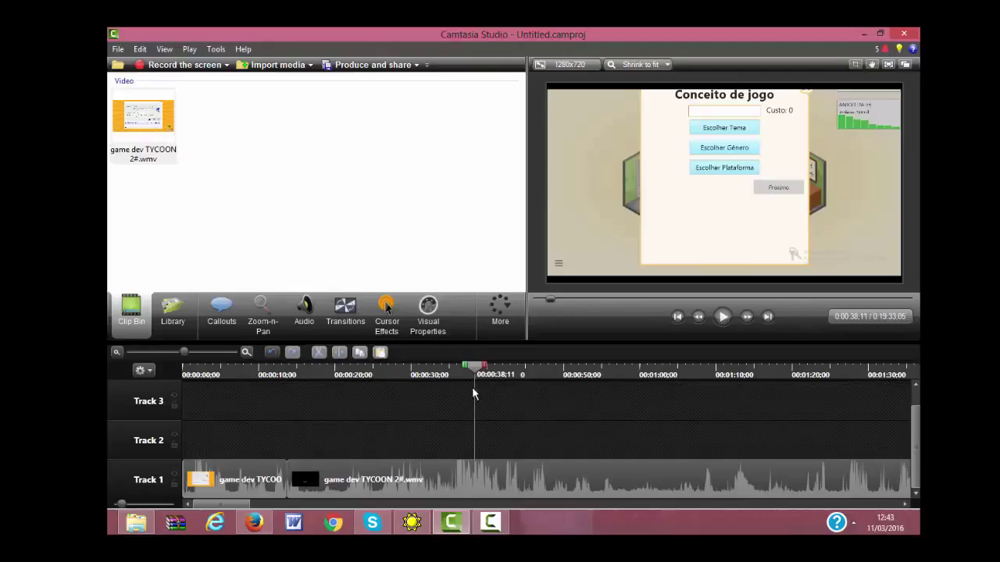
click(485, 492)
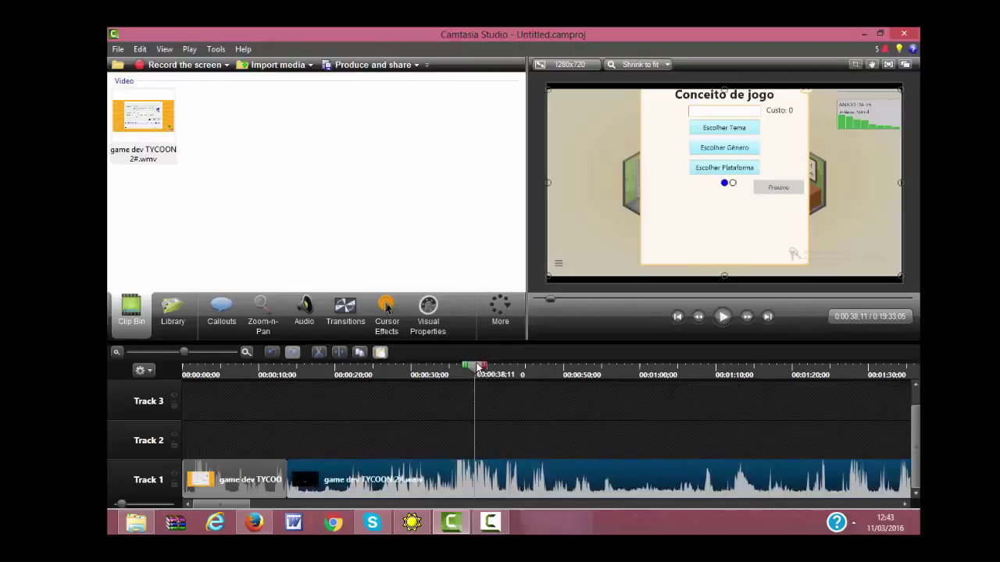
key(s)
Stretch the middle clip of Track 1 vertically in the preview so it fills the canvas height.
click(266, 417)
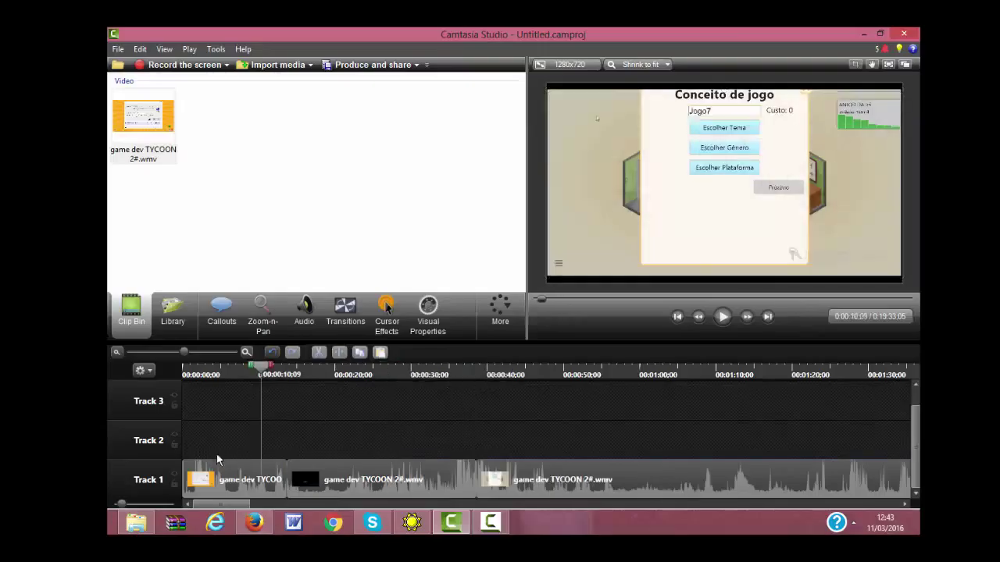
click(234, 478)
click(401, 479)
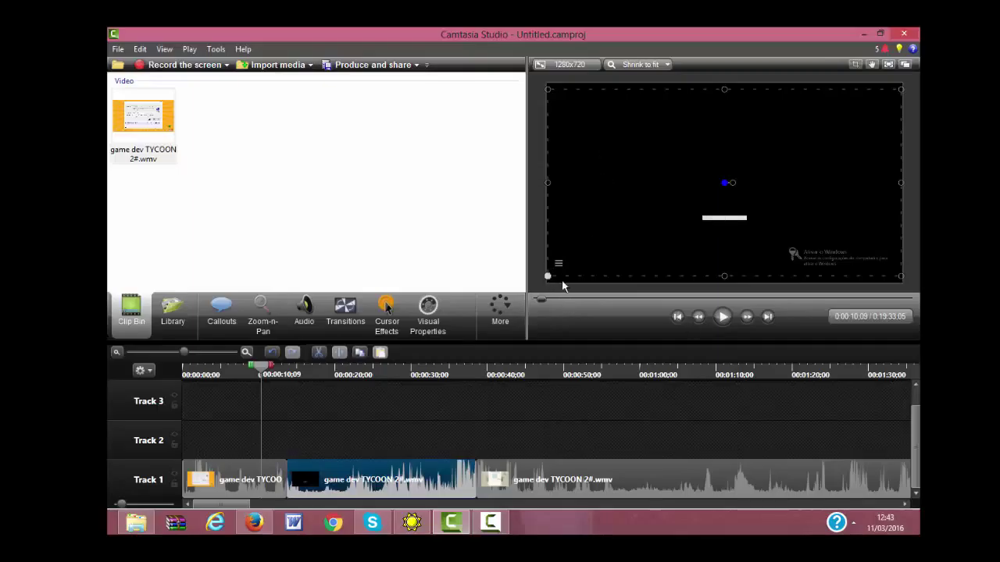
drag(726, 287, 725, 280)
drag(720, 90, 724, 82)
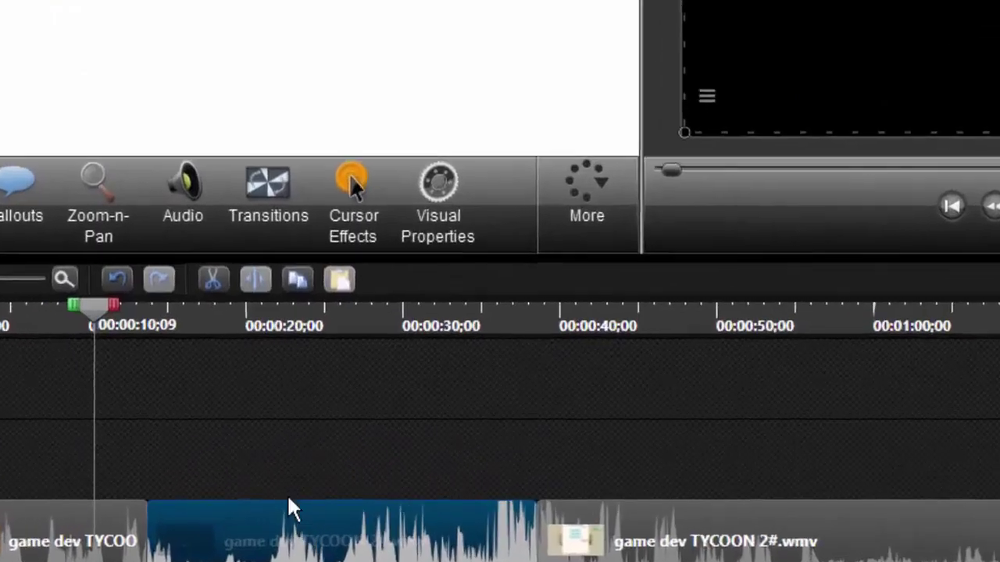
Adjust the middle clip's audio volume slightly and add a fade-in with its end point moved to the clip's start.
right_click(361, 493)
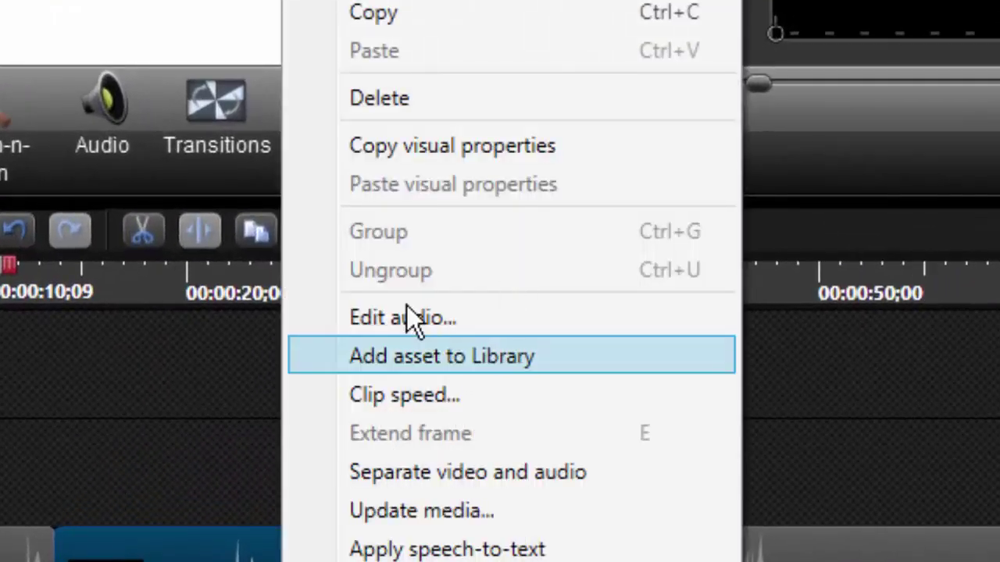
click(539, 334)
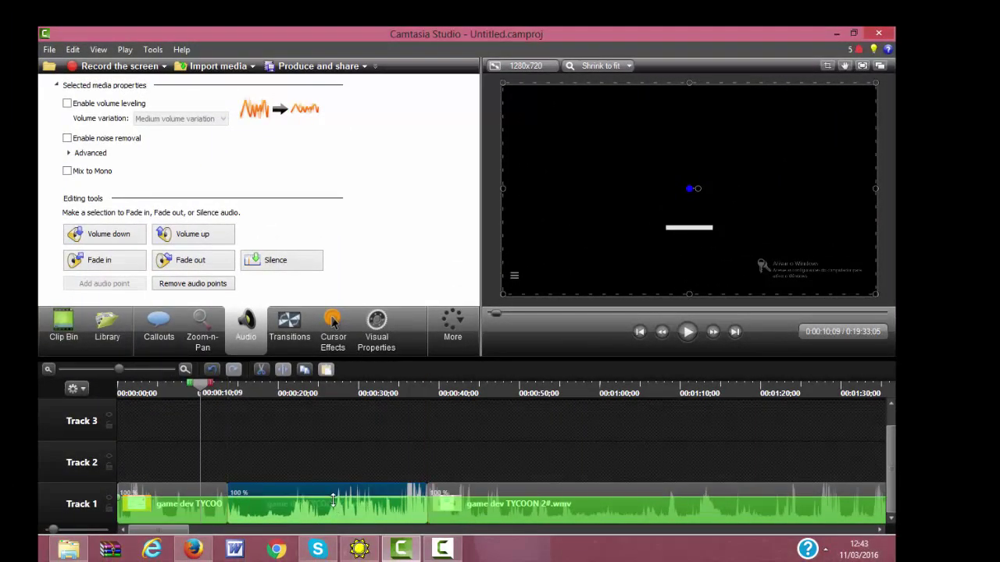
drag(333, 500, 333, 501)
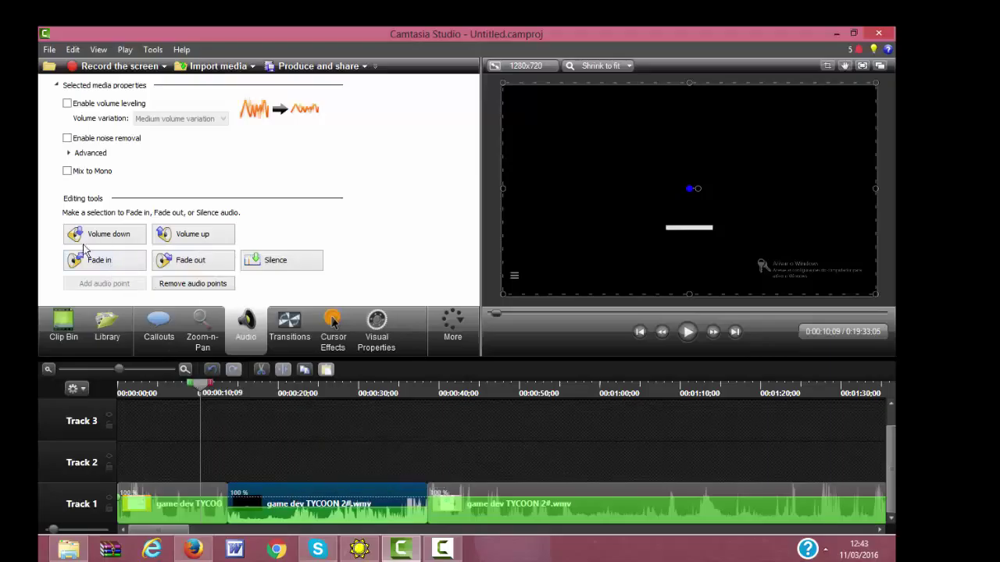
click(125, 266)
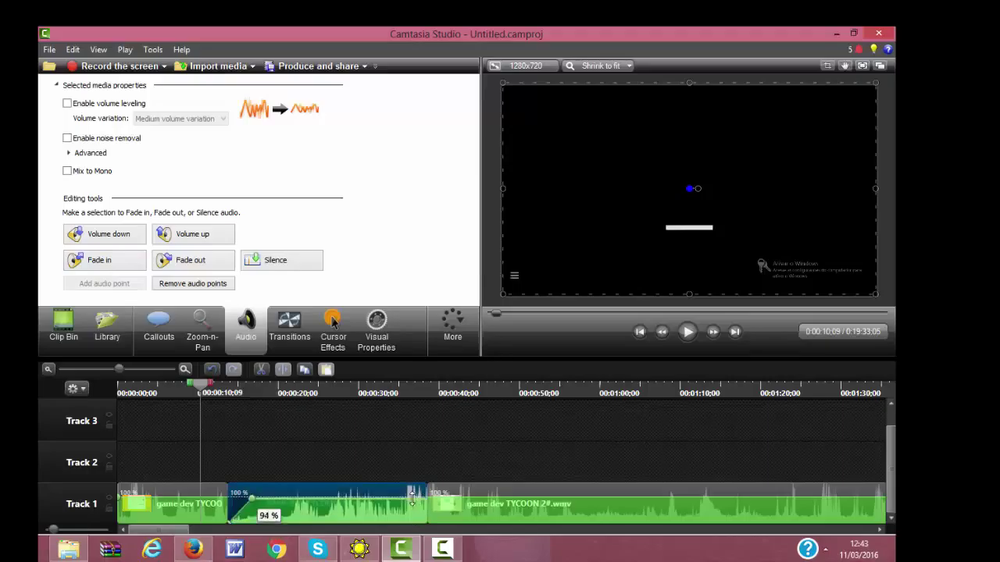
drag(250, 509, 248, 496)
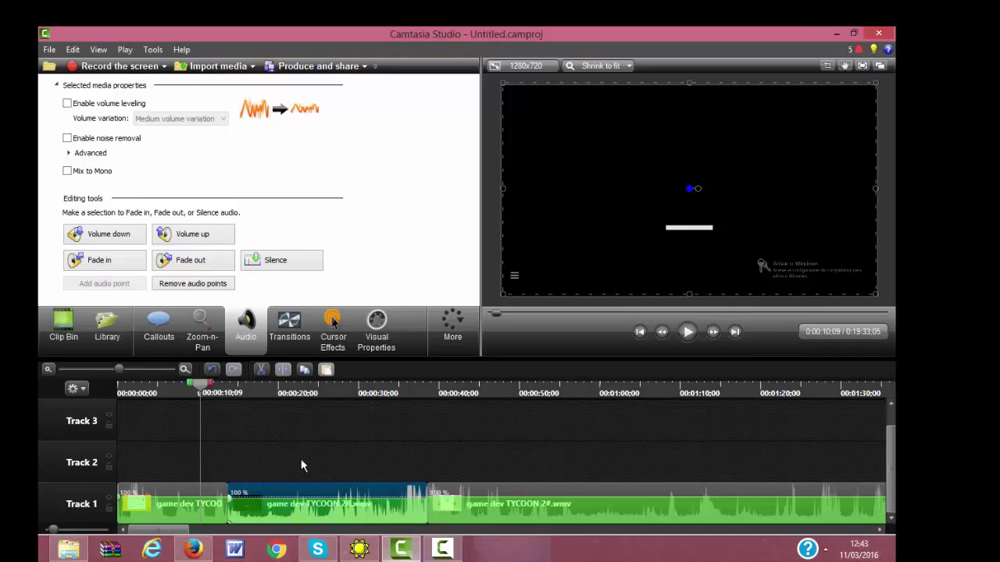
Look over the middle clip's available commands without applying any, and show the callout tools.
right_click(287, 512)
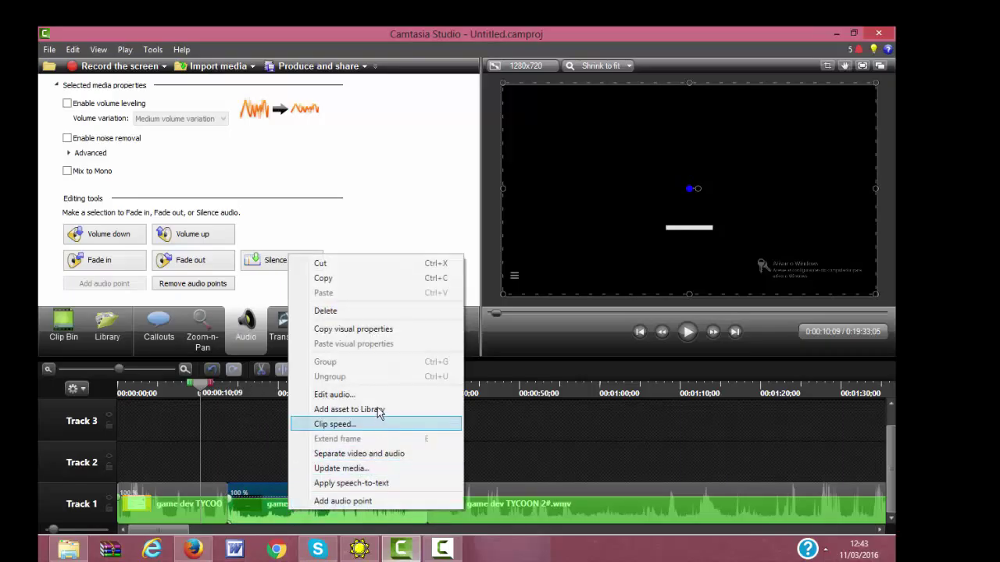
click(582, 446)
click(168, 337)
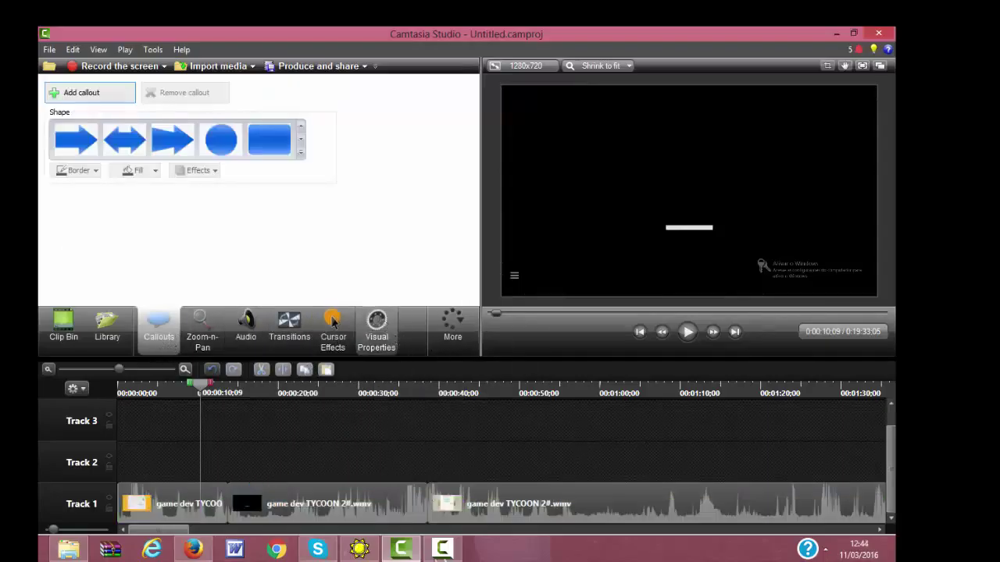
Try a changed clip speed for the middle clip on Track 1 and restore it to 100% of the original.
click(320, 515)
right_click(317, 511)
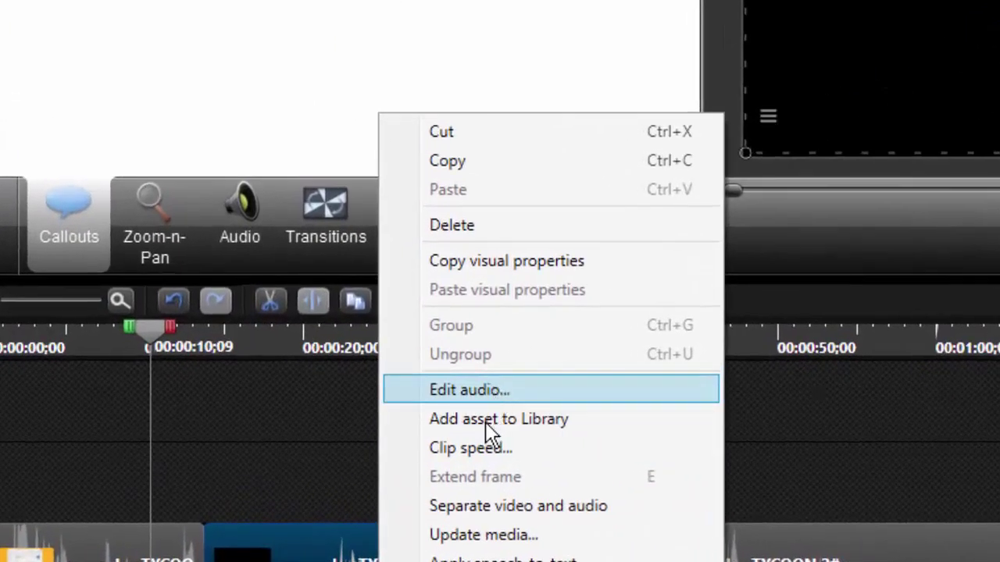
click(470, 448)
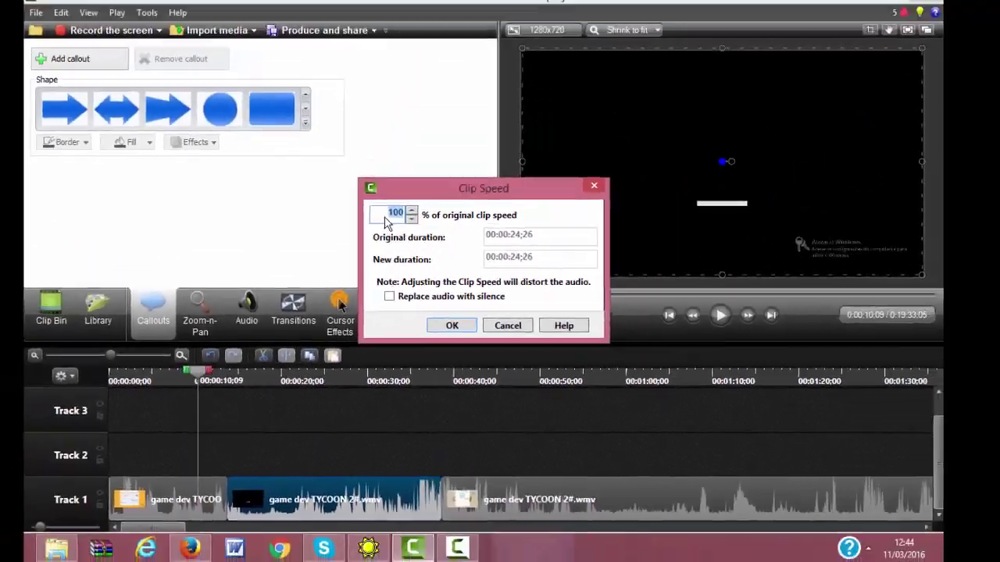
click(386, 215)
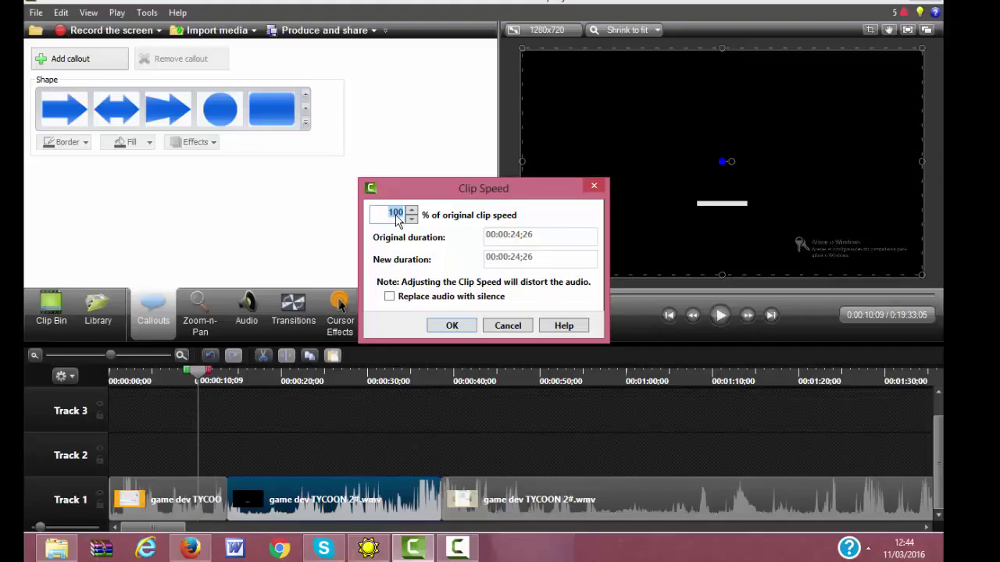
text(40)
key(BackSpace)
key(BackSpace)
key(BackSpace)
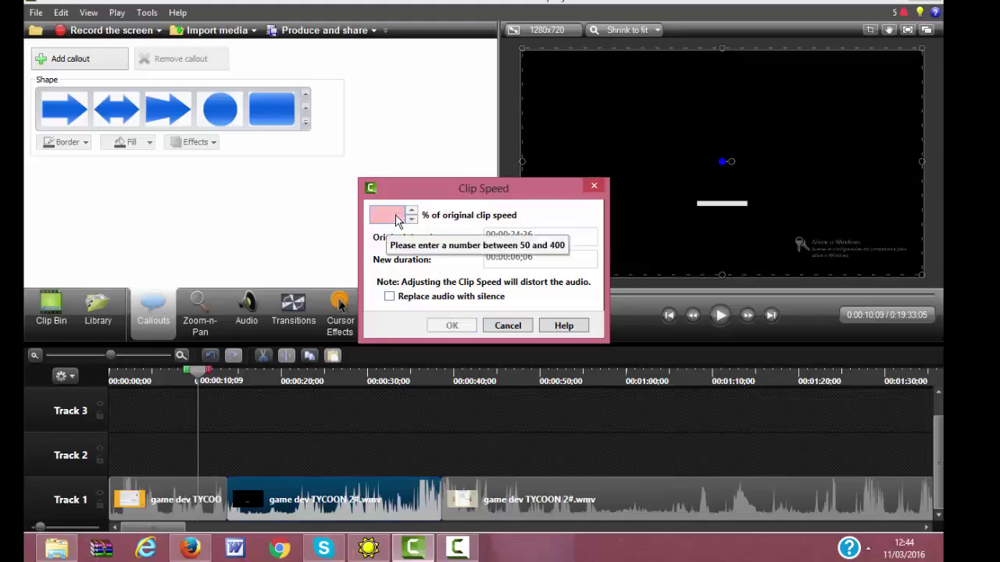
text(100)
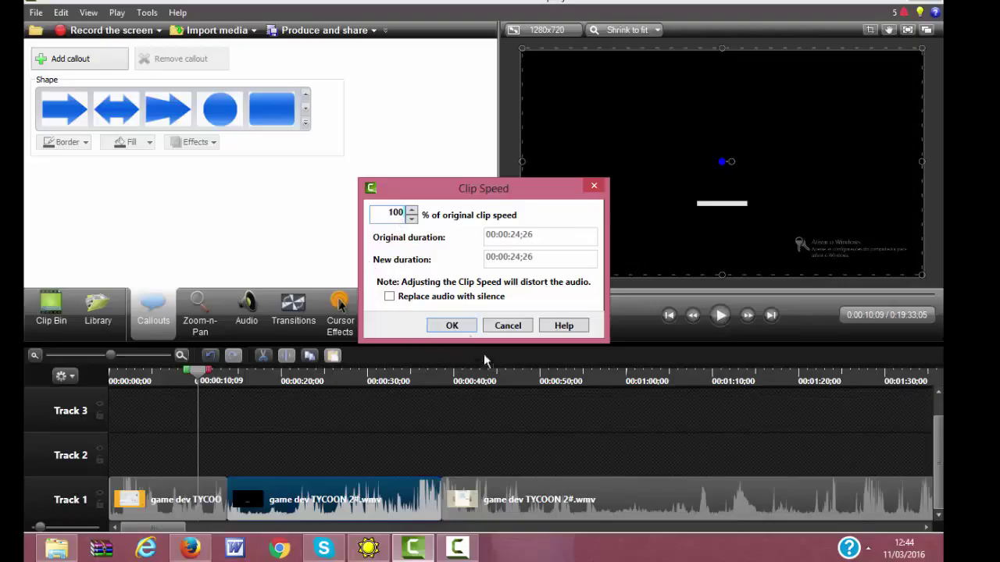
click(453, 327)
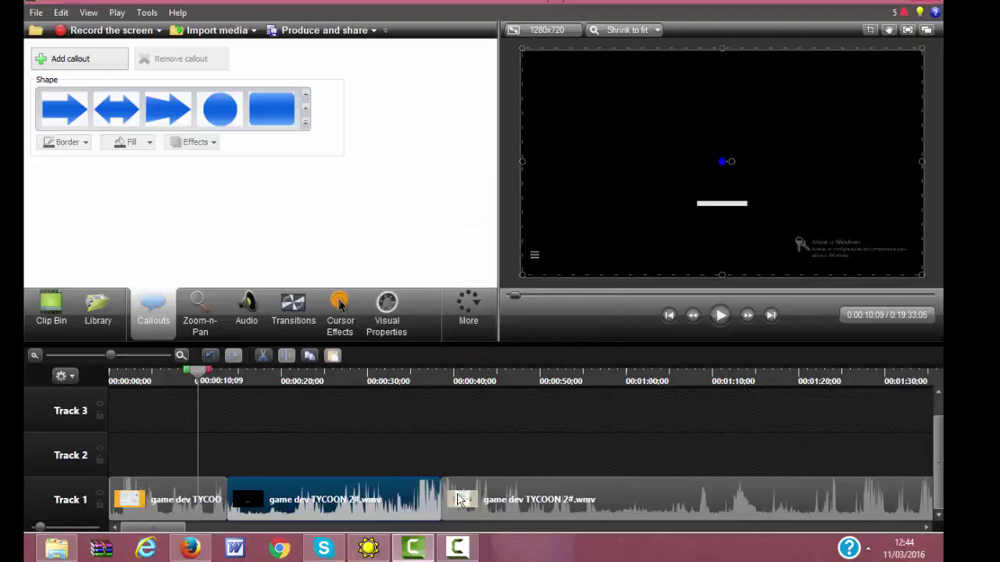
Play back the middle clip at its original speed and show its audio editing options.
click(719, 319)
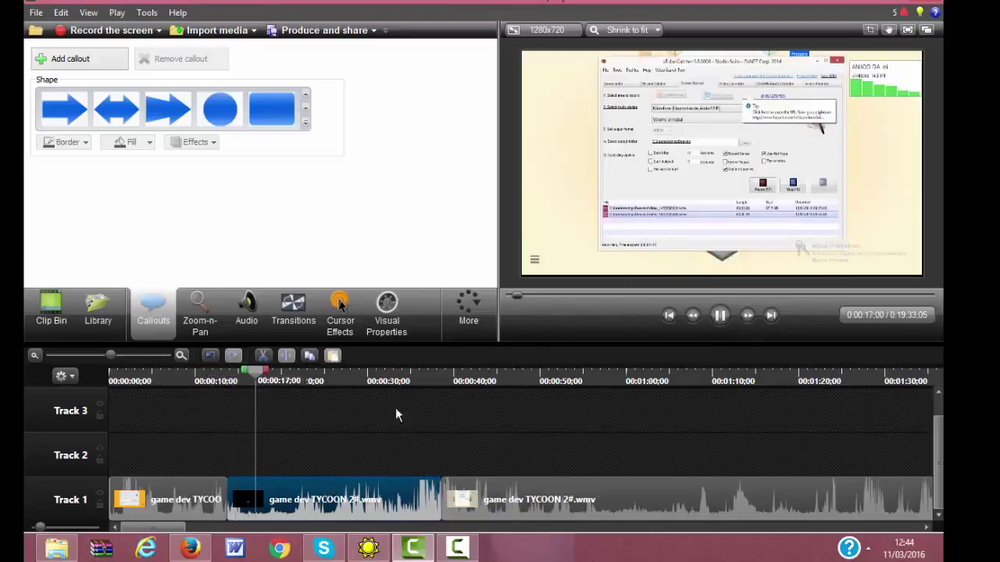
right_click(325, 492)
click(469, 383)
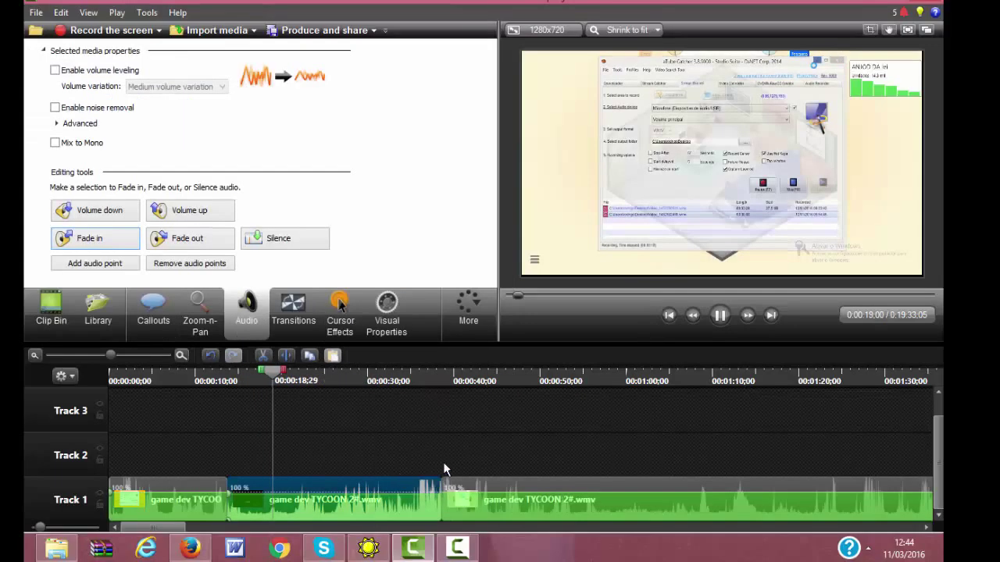
click(720, 315)
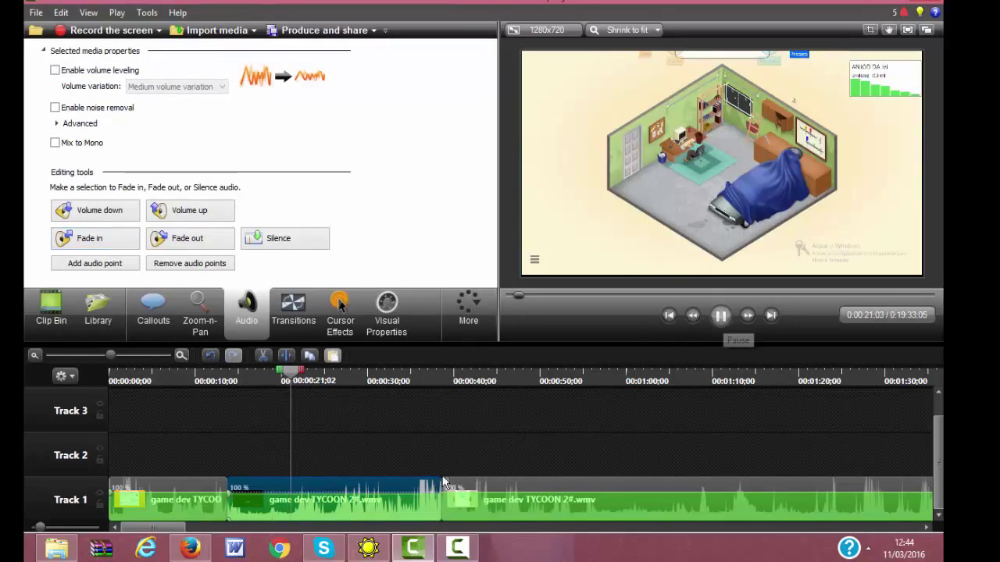
Set the middle clip's speed to 400% of the original.
right_click(328, 506)
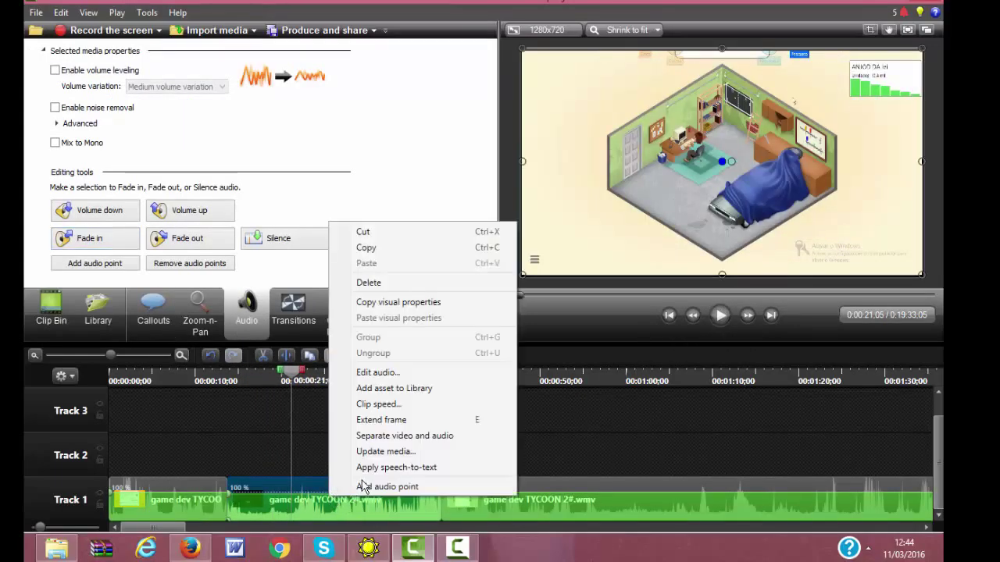
click(414, 405)
click(396, 213)
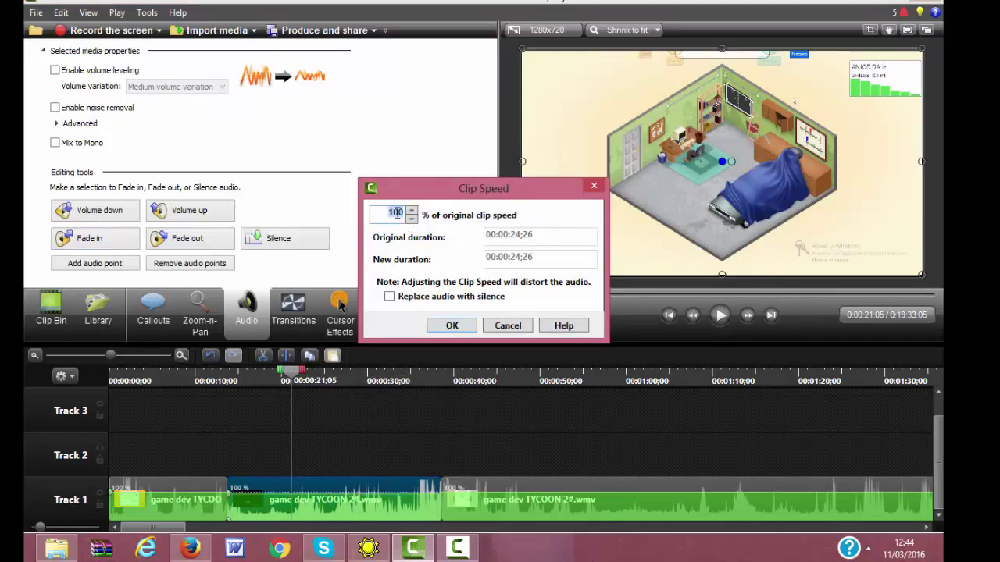
key(BackSpace)
text(400)
click(451, 326)
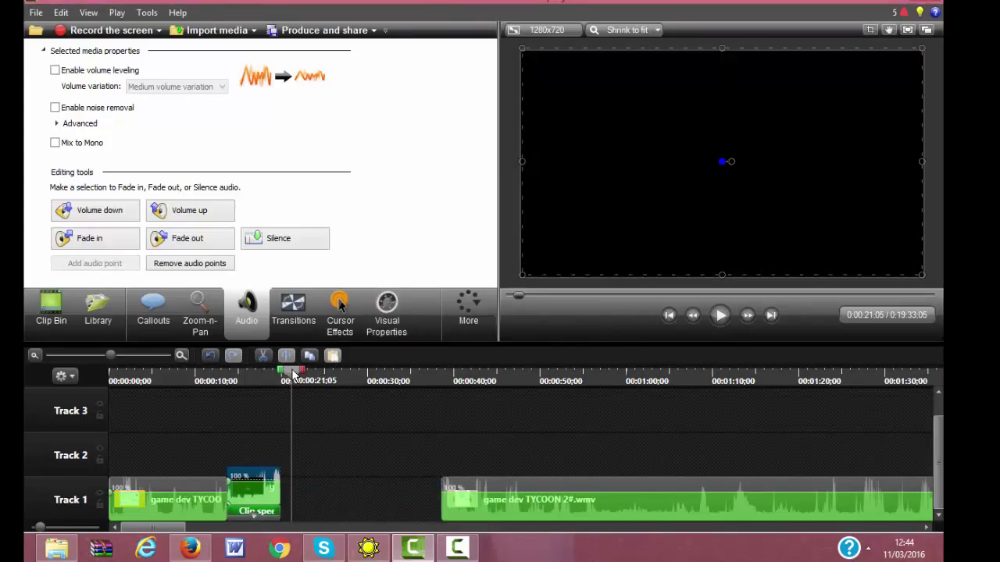
Extend the end of the sped-up clip on Track 1 until it meets the start of the following clip.
drag(279, 492, 479, 499)
drag(363, 475, 362, 480)
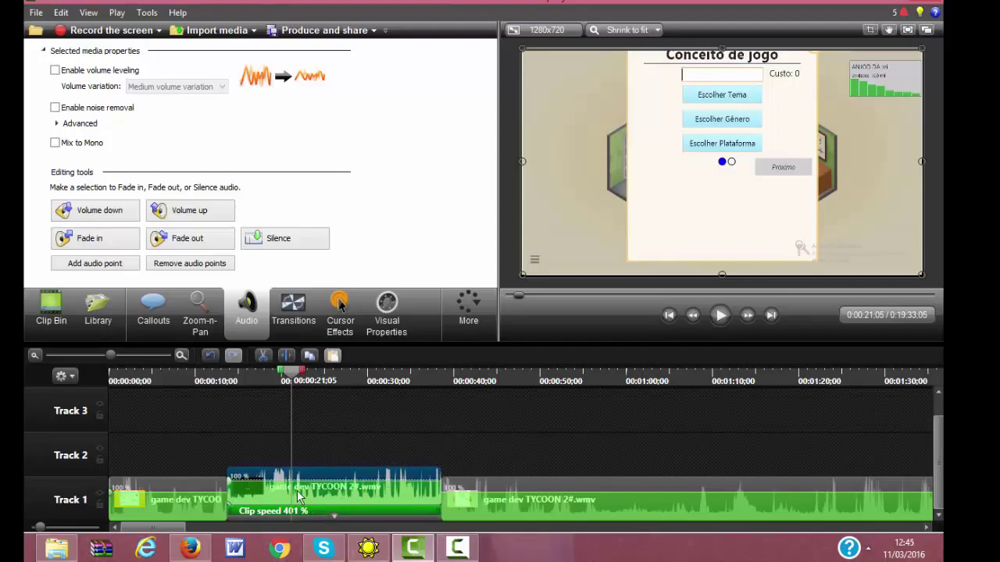
click(317, 476)
Play the sped-up clip from its beginning to check the faster speed.
click(238, 381)
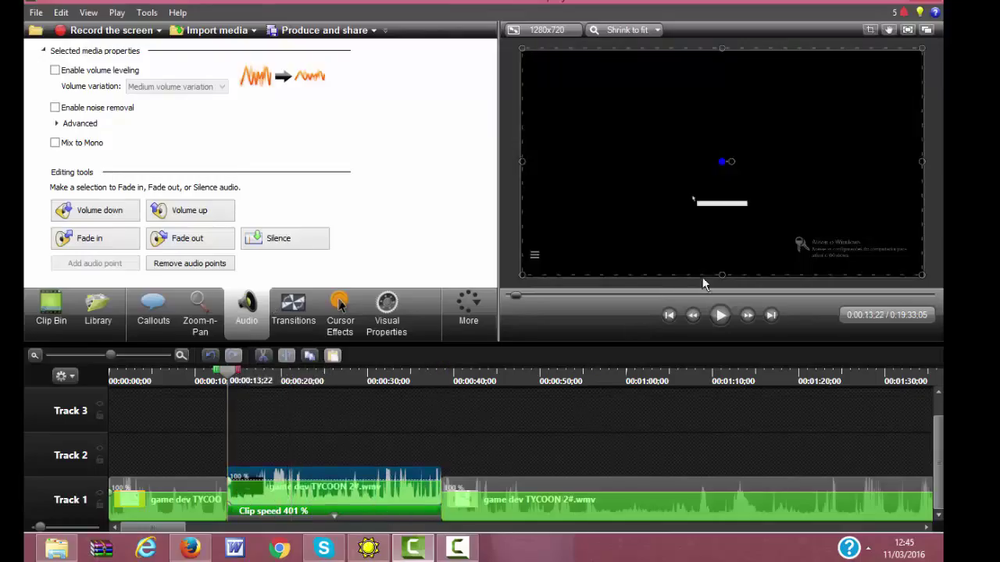
click(722, 316)
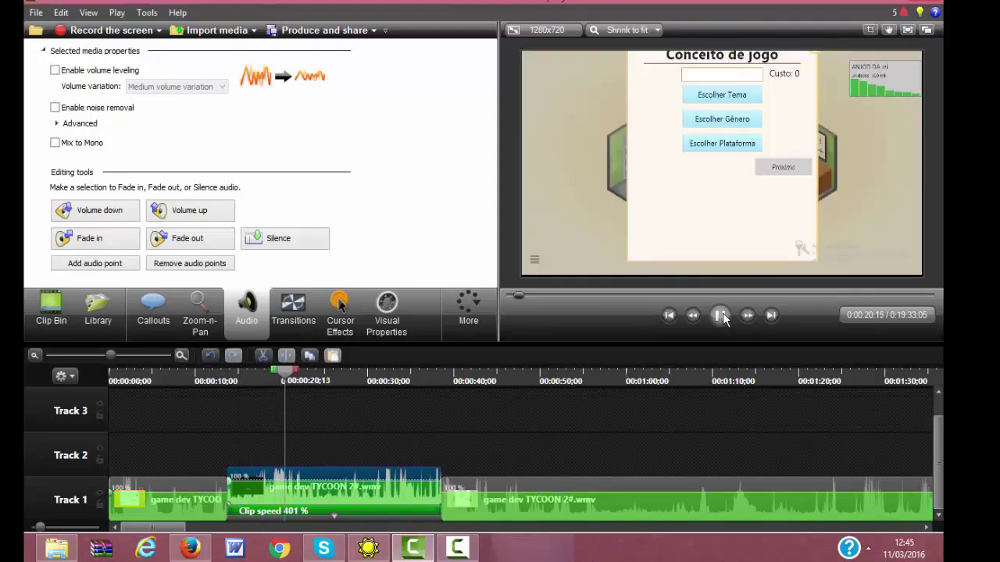
click(721, 316)
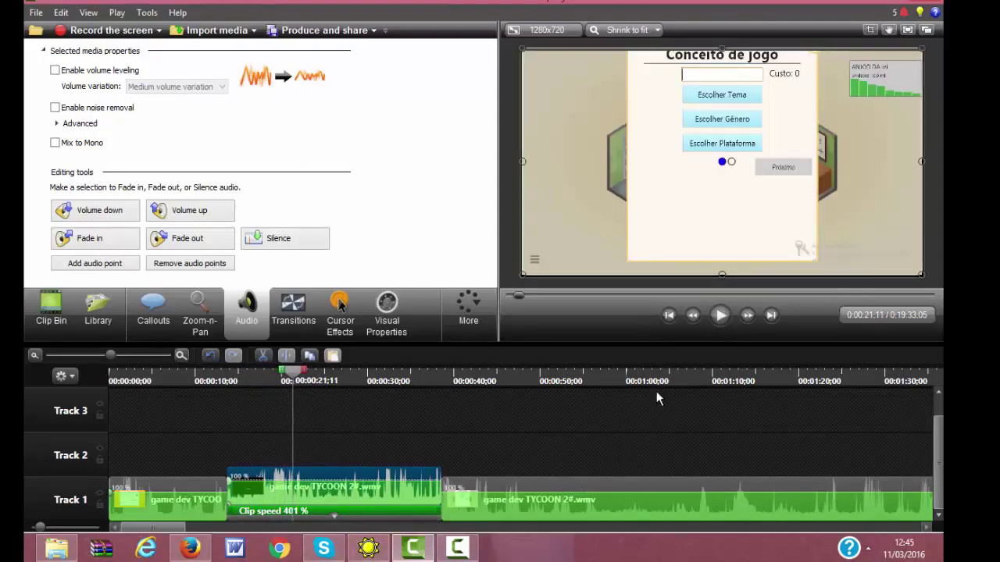
Add a zoom to the sped-up clip at 0:00:21;11, tightly framing the "Conceito de jogo" title and its text field.
click(285, 315)
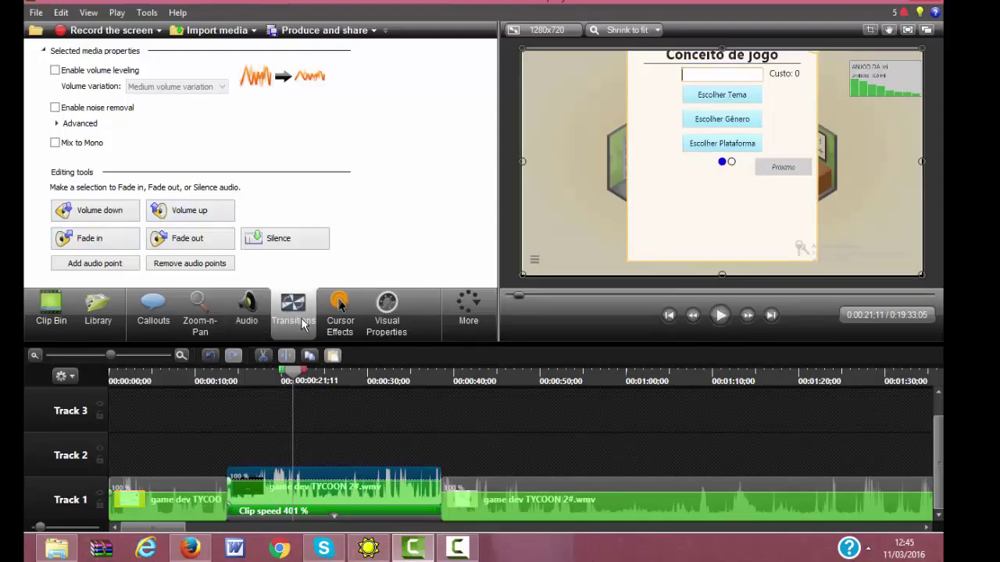
click(264, 305)
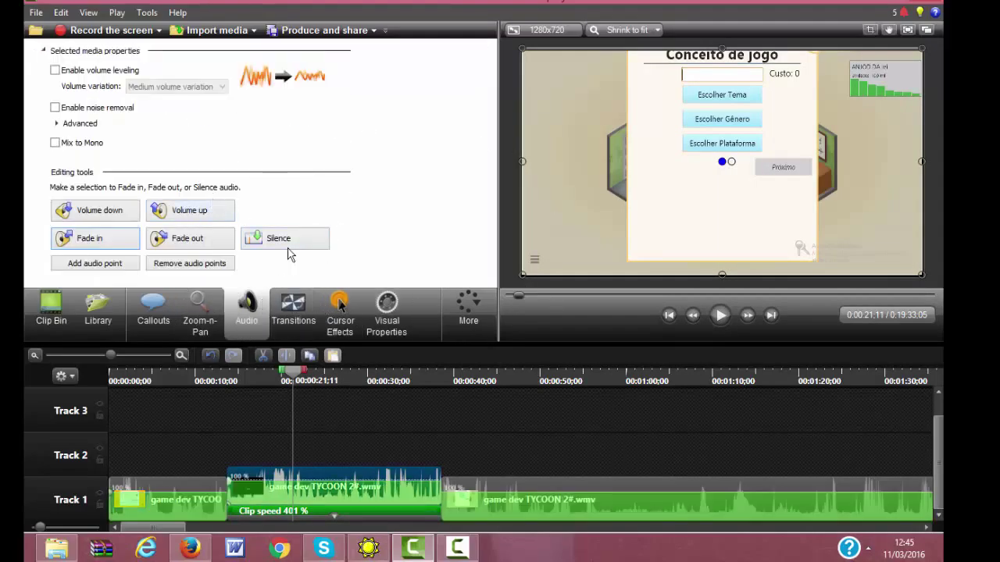
click(205, 312)
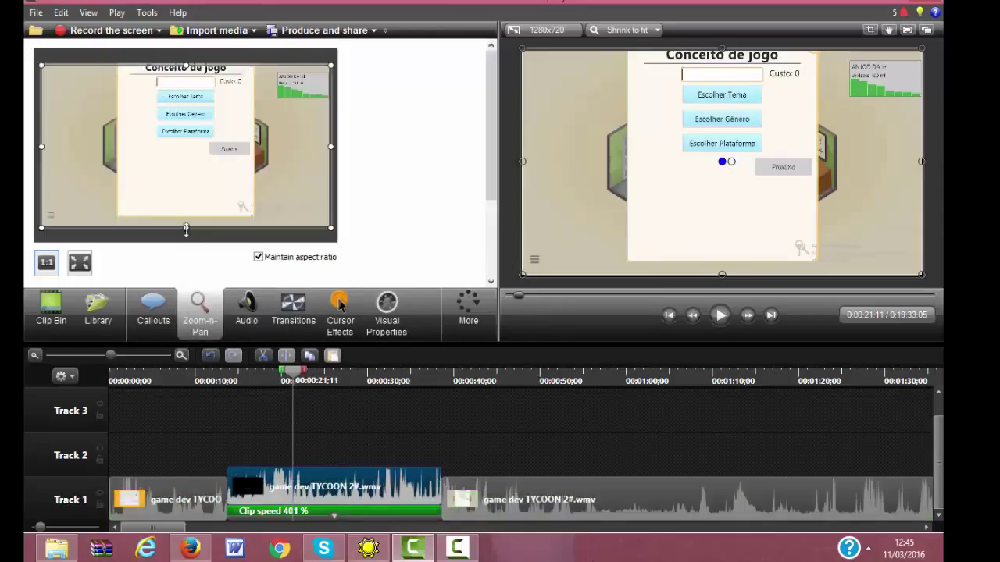
drag(186, 227, 186, 135)
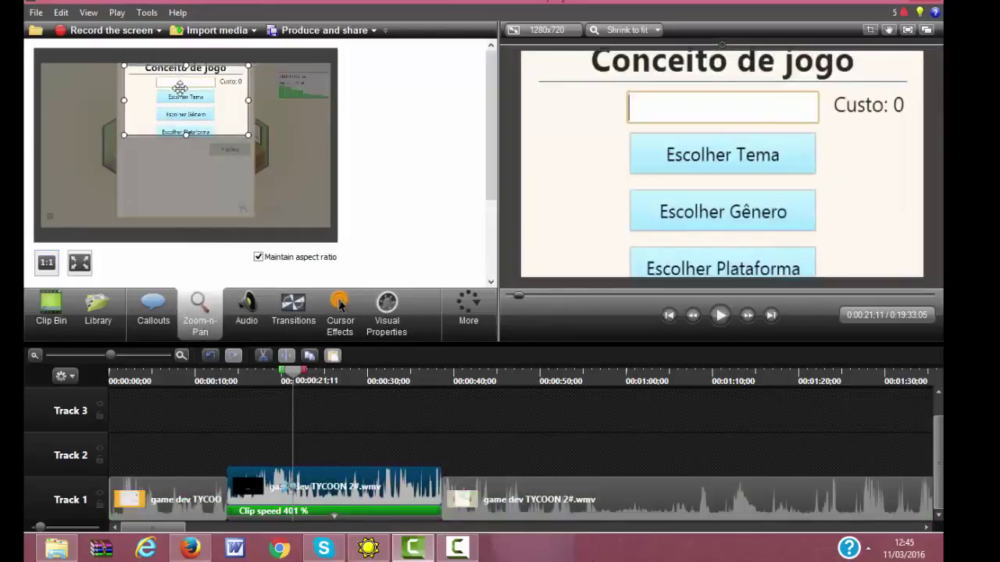
drag(182, 88, 185, 87)
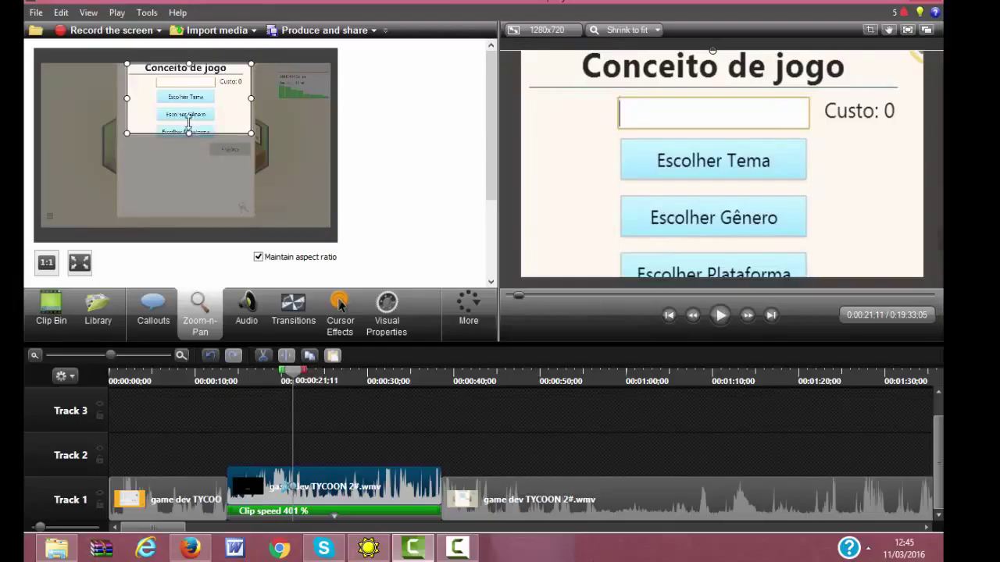
drag(188, 122, 188, 104)
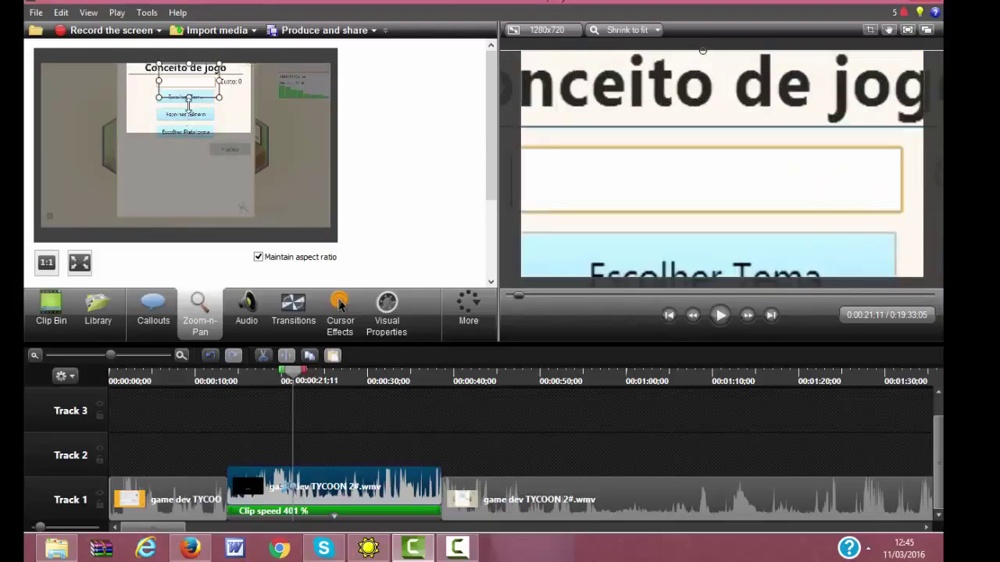
Play on to 0:00:22;07 and zoom back out there to the whole frame.
click(720, 315)
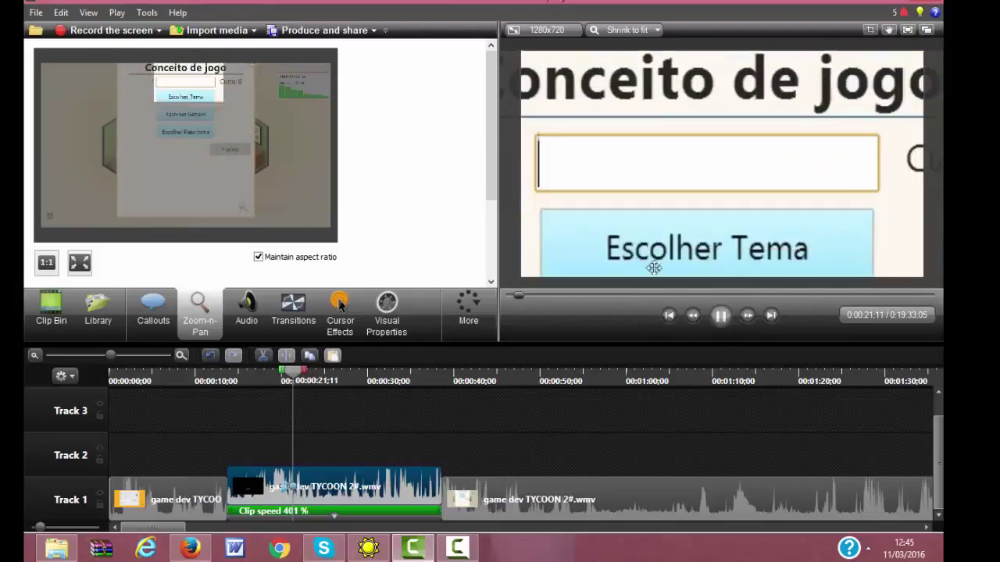
click(720, 315)
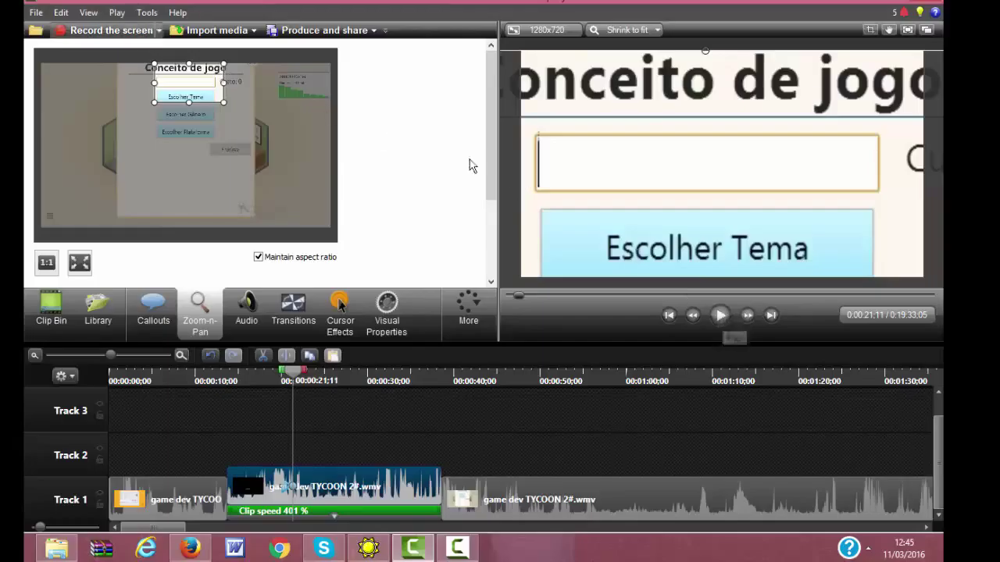
click(720, 315)
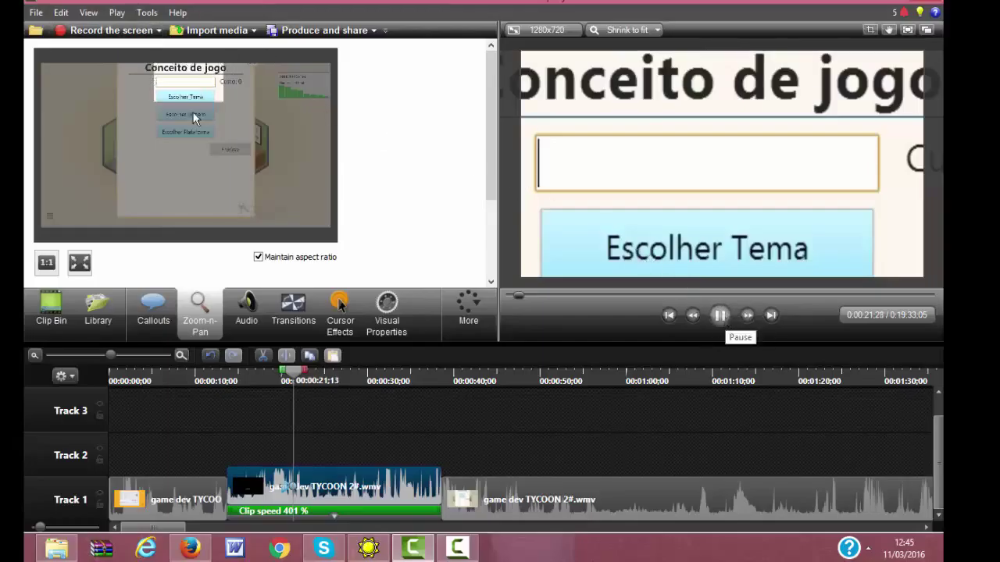
click(720, 314)
drag(197, 244, 188, 231)
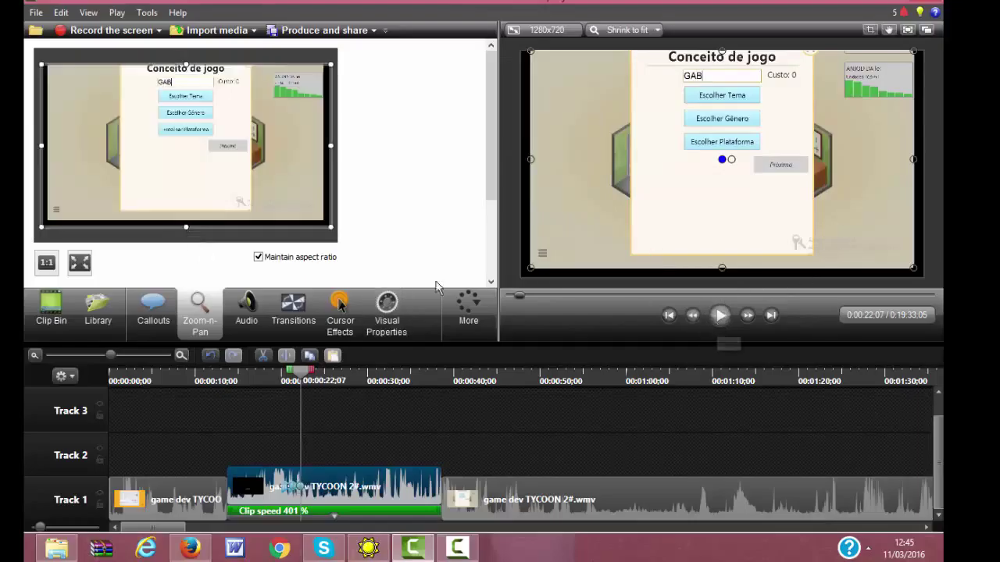
Split the sped-up clip on Track 1 at 0:00:19;29 and play back the zoom from there.
click(720, 315)
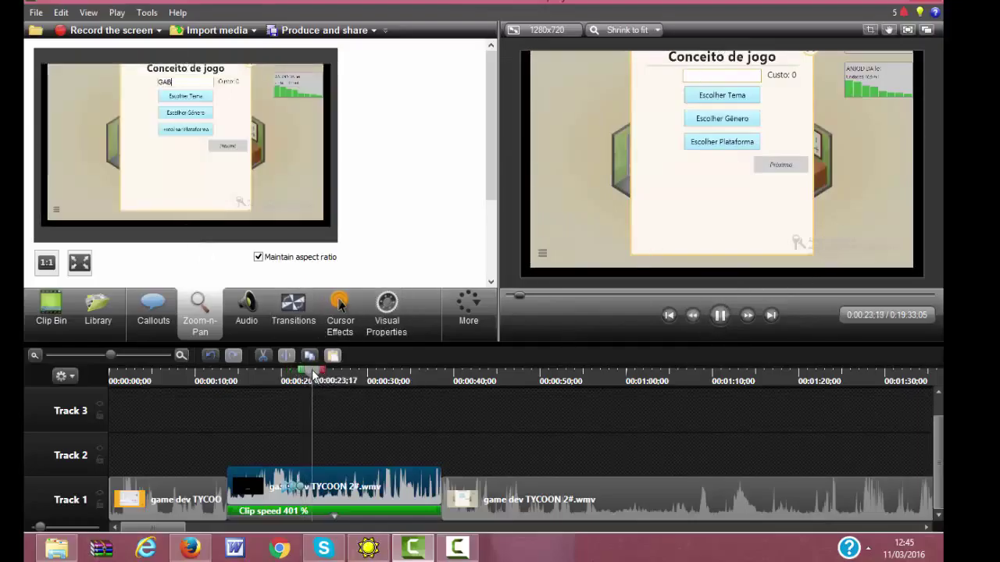
click(278, 367)
click(284, 369)
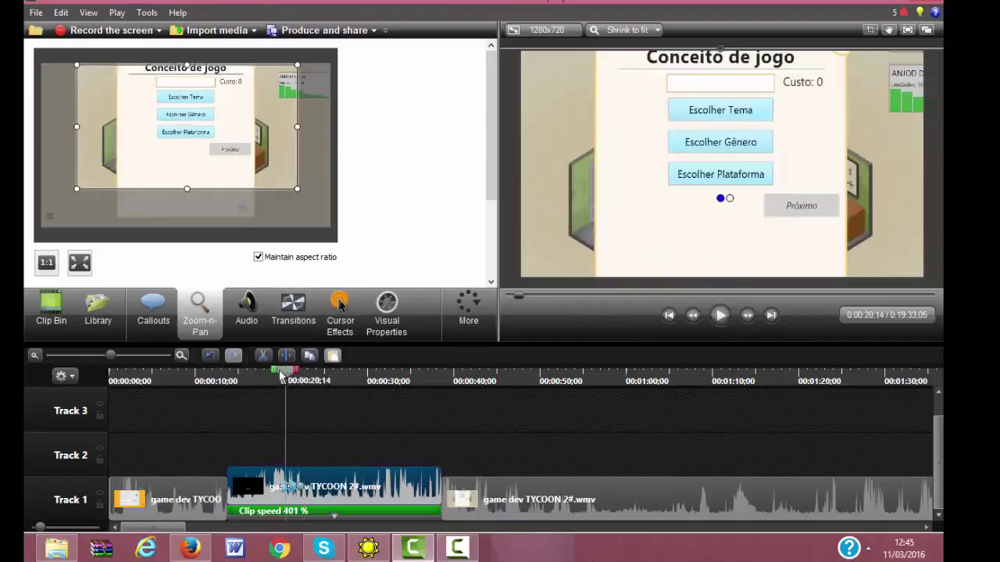
click(281, 369)
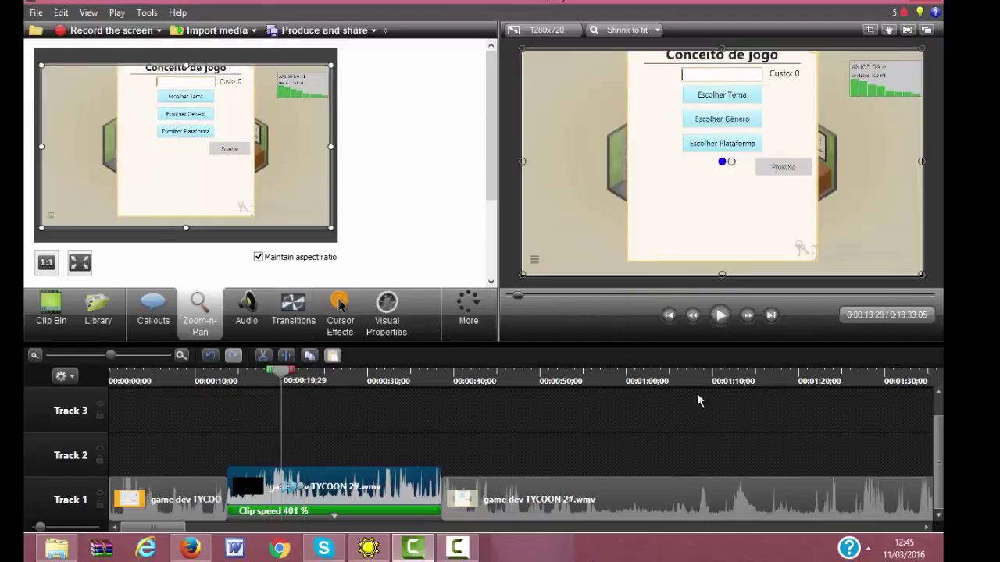
key(s)
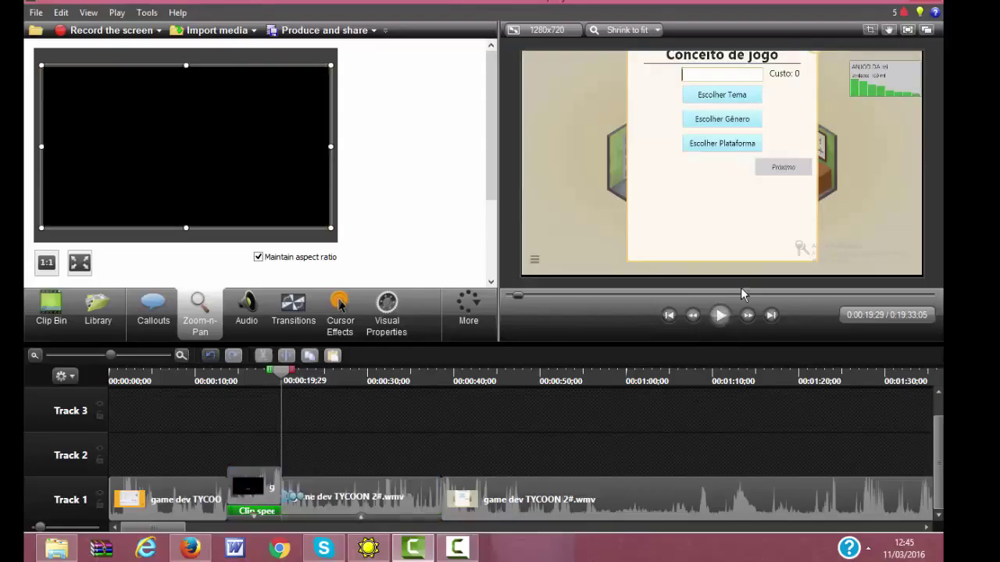
click(720, 315)
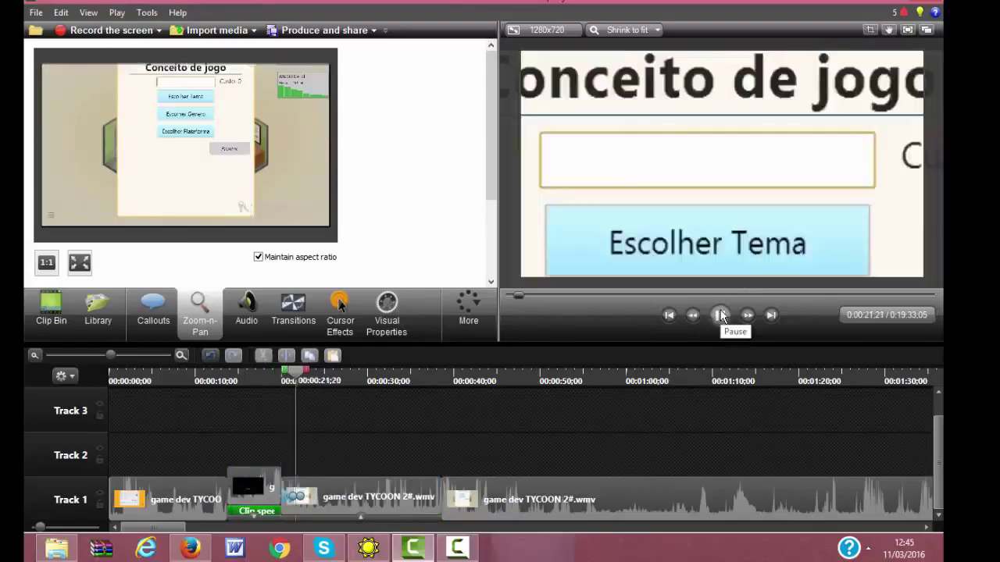
click(720, 315)
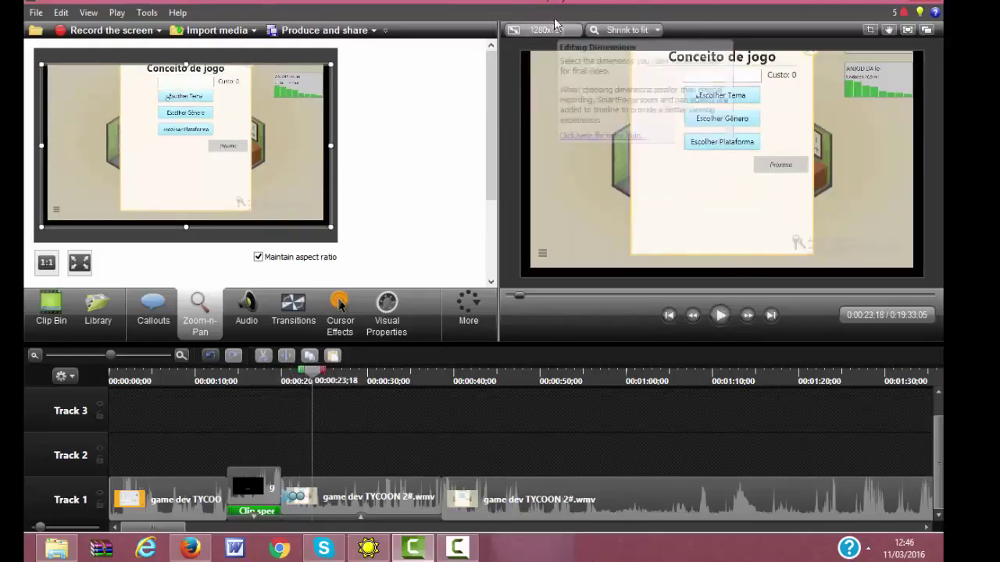
Start producing the video with the MP4 with Smart Player (up to 1080p) preset, go to the file name and folder settings, and cancel.
click(322, 30)
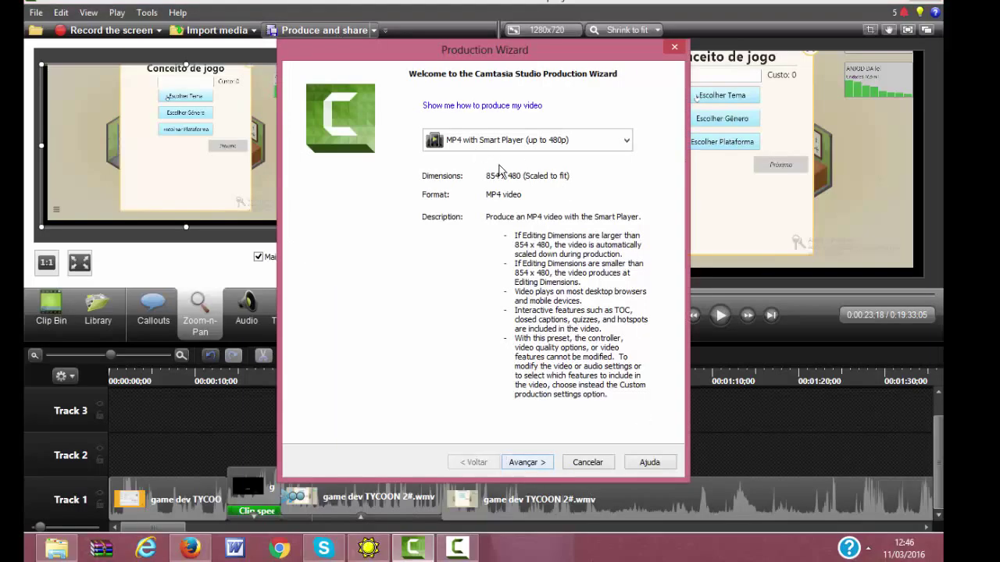
click(626, 140)
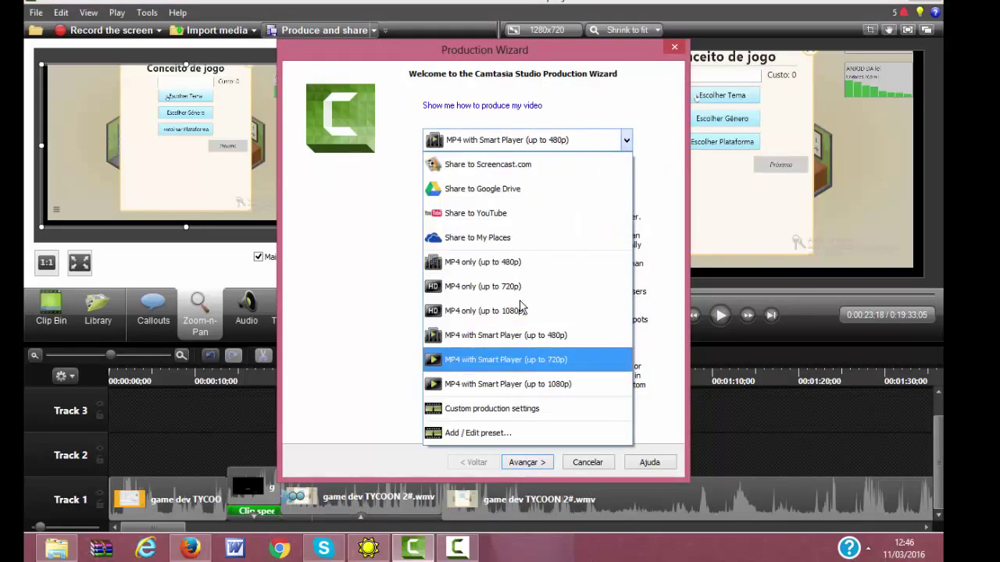
click(543, 384)
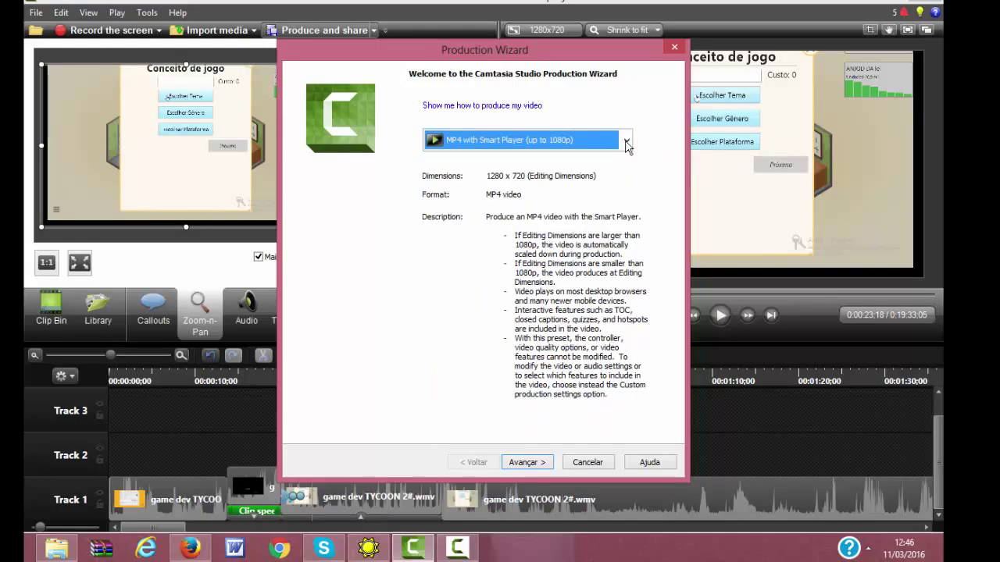
click(523, 462)
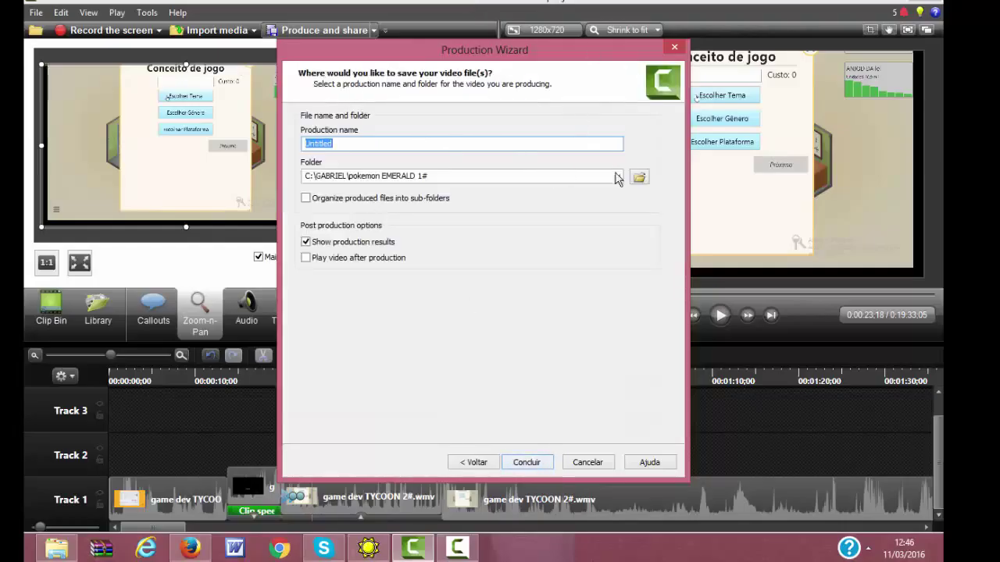
click(674, 47)
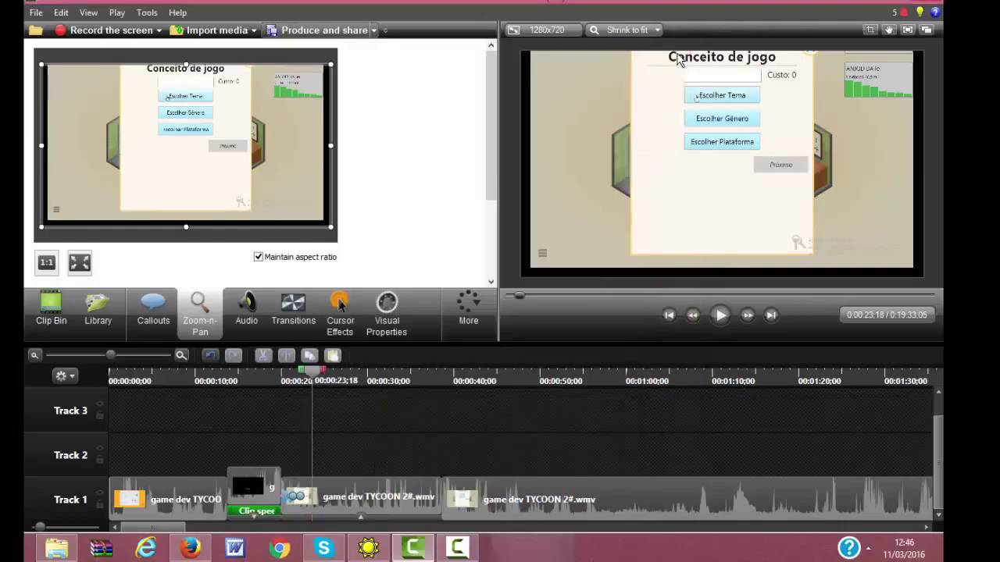
click(380, 519)
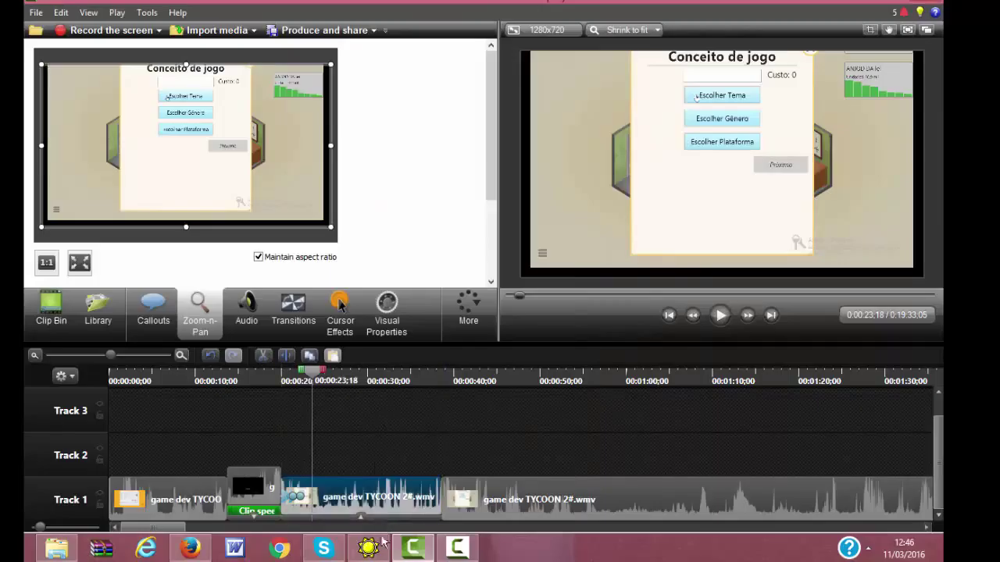
click(477, 552)
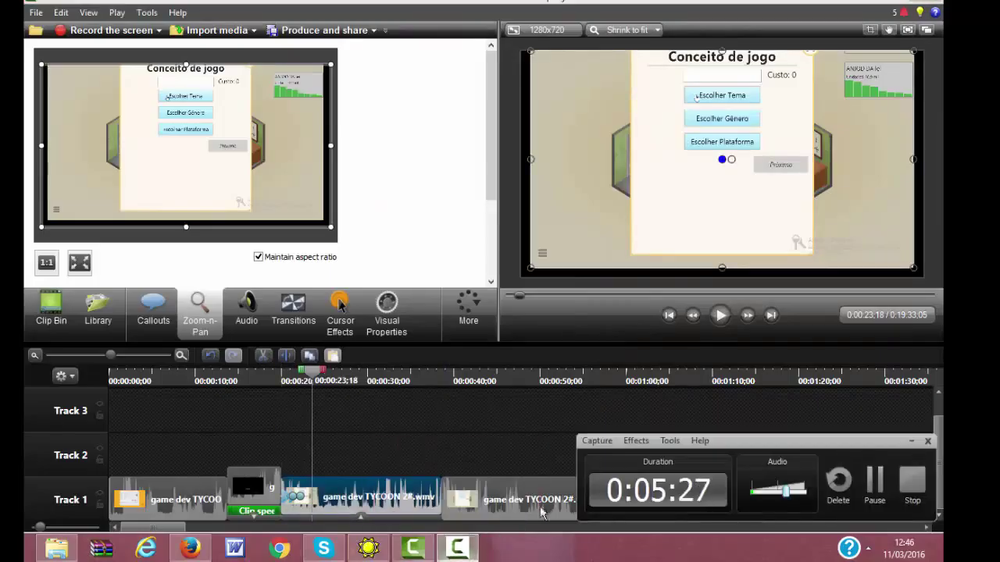